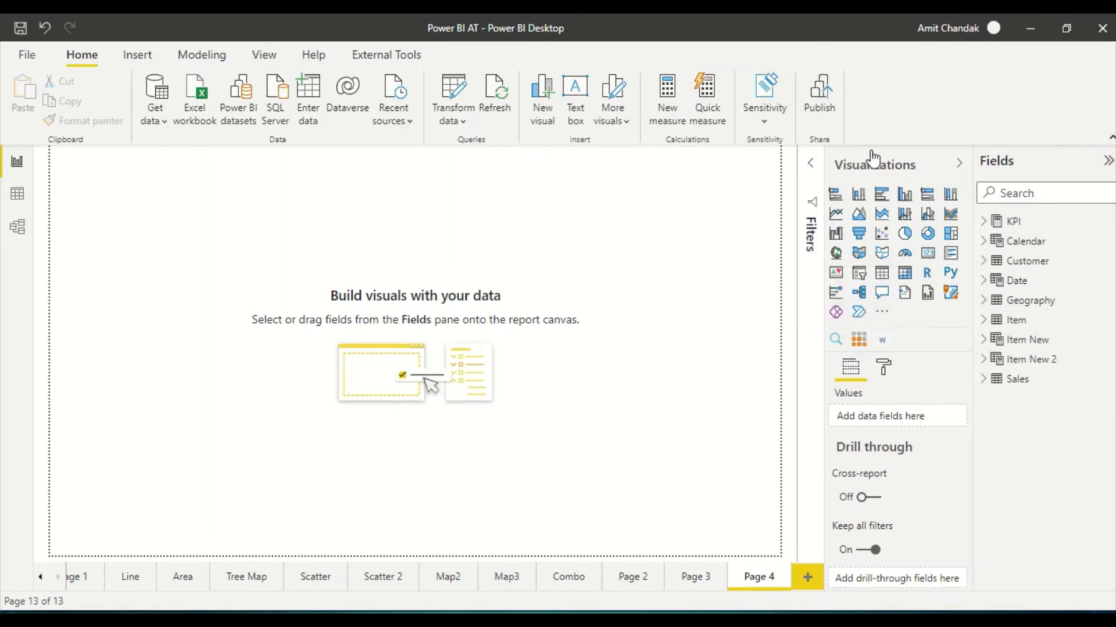
Open the Visualizations pane's menu for getting or importing more visuals
left_click(888, 312)
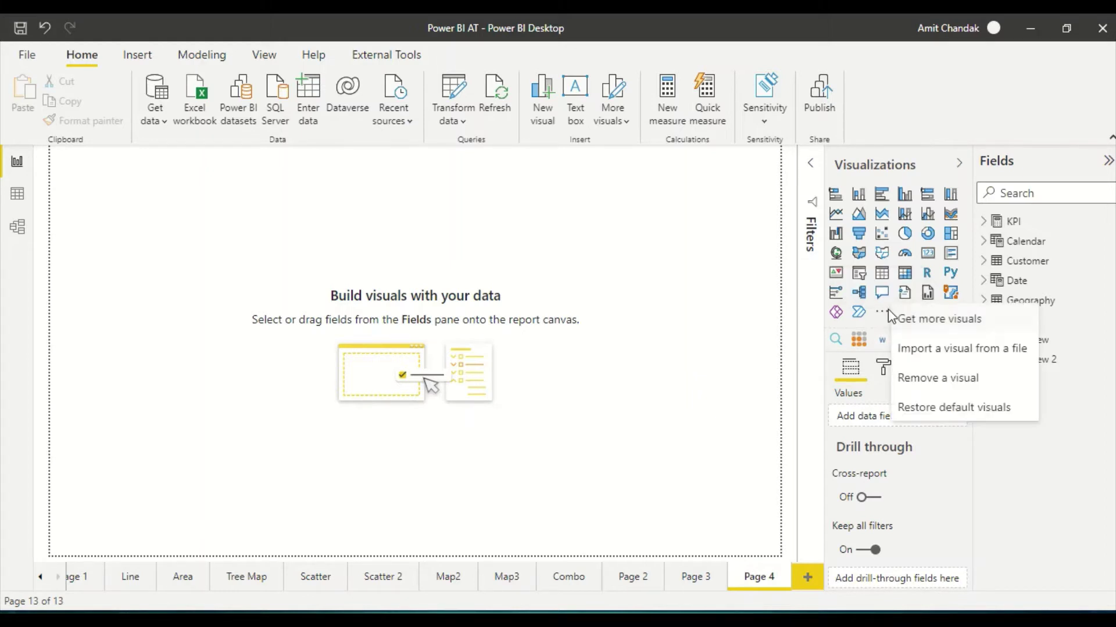
Search the visuals marketplace for 'Text filter' and open the Text Filter details
left_click(916, 321)
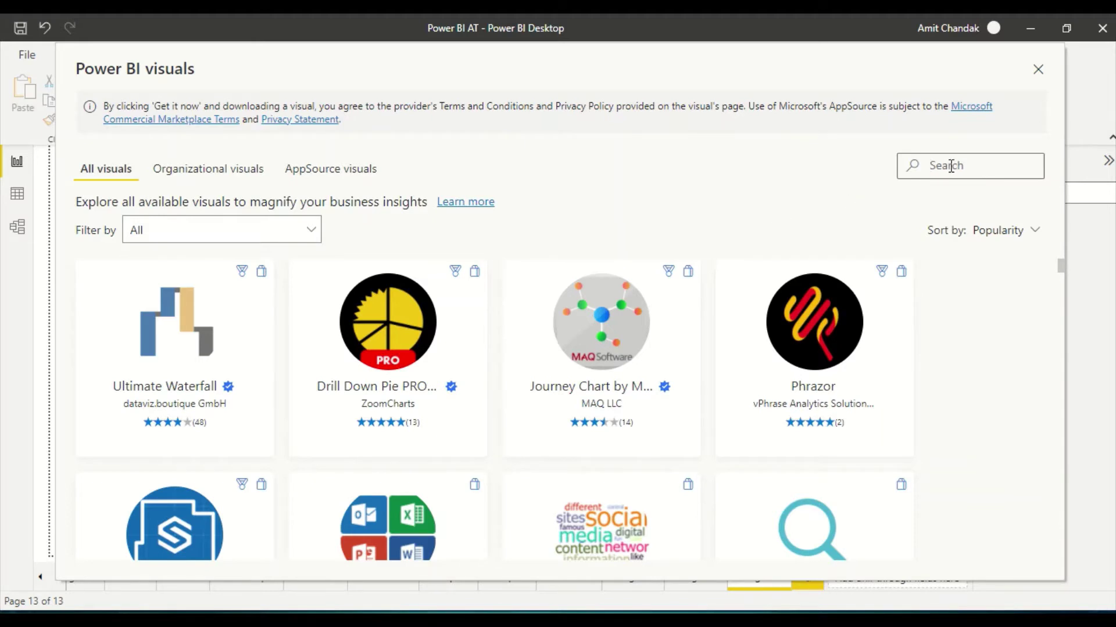
type("Test")
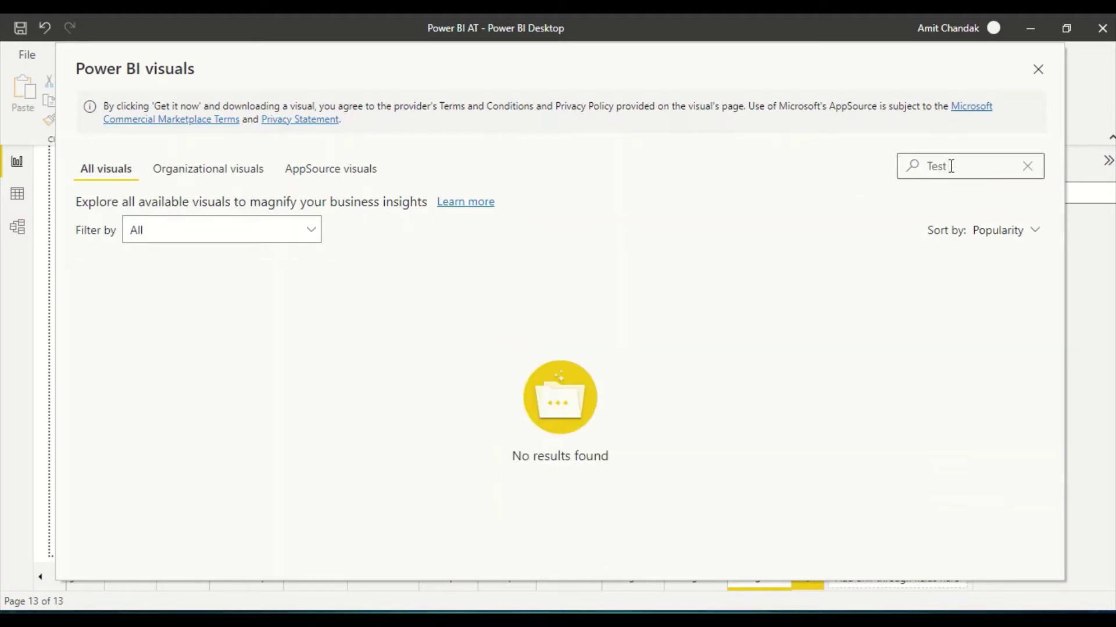
key("BackSpace")
key("BackSpace")
type("xt fil")
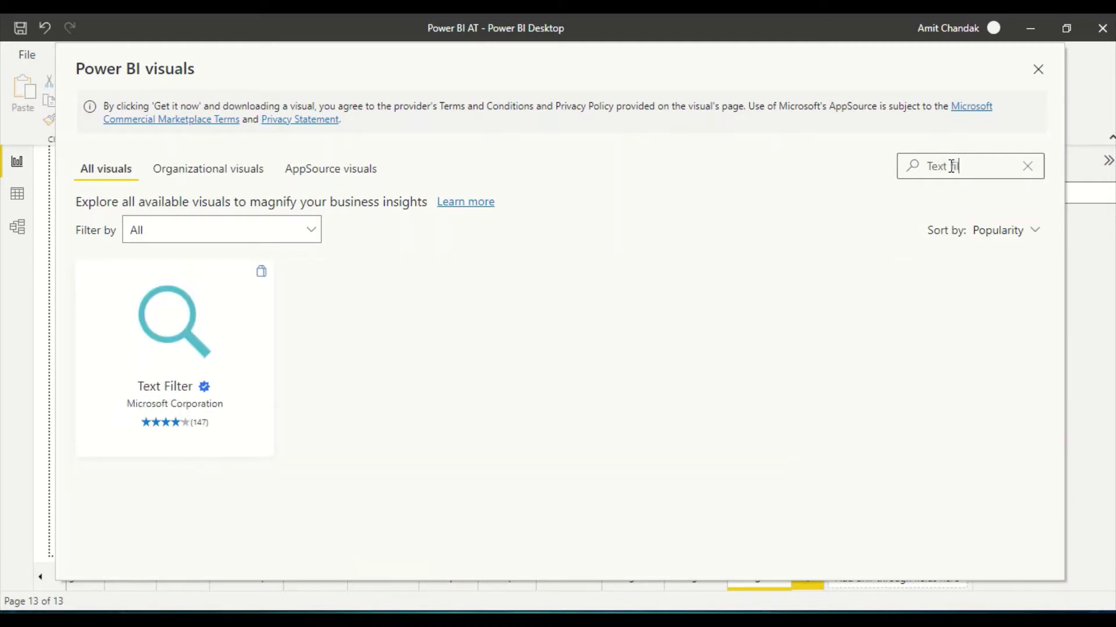
left_click(157, 354)
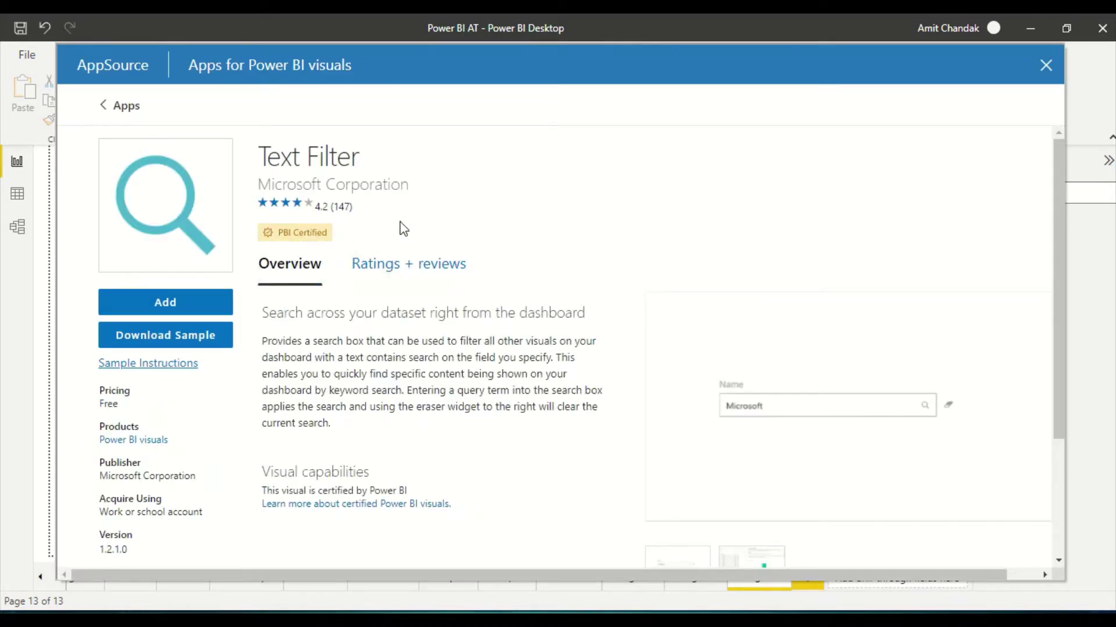
Review the Text Filter details: free, needs a work or school account, published by Microsoft Corporation
scroll(419, 235, "down", 2)
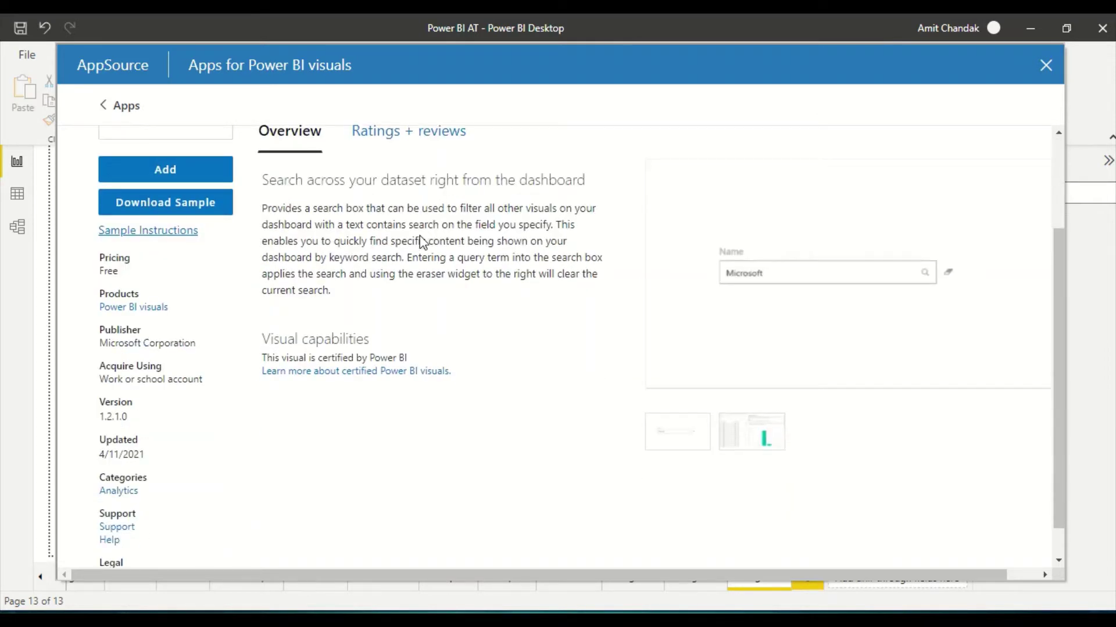
scroll(314, 290, "down", 1)
scroll(316, 299, "up", 3)
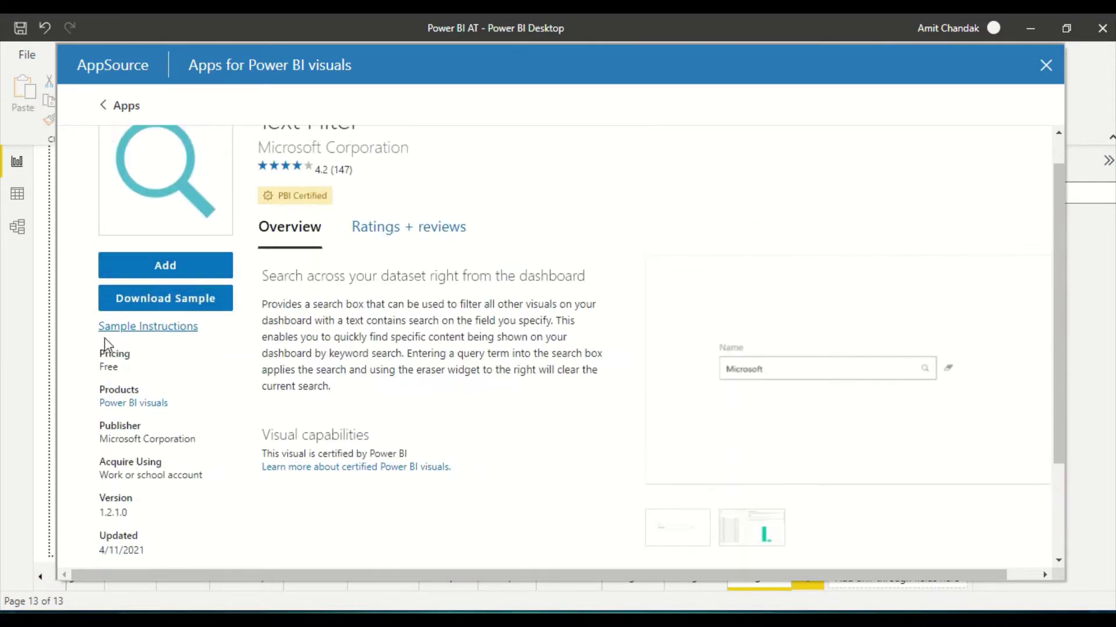
left_click_drag(122, 377, 111, 353)
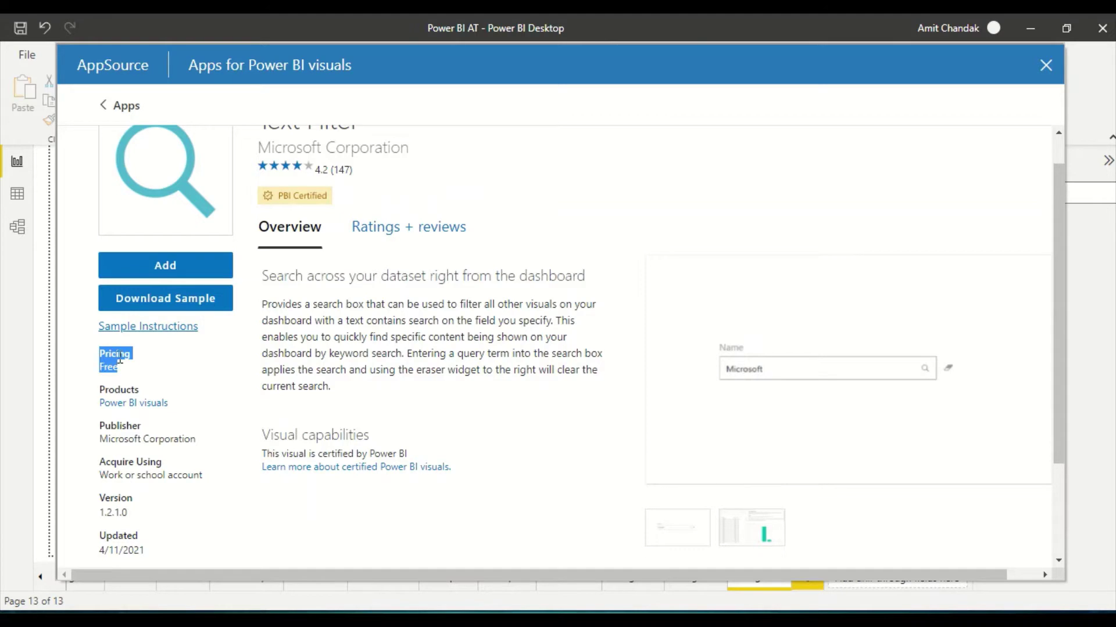
scroll(164, 369, "down", 2)
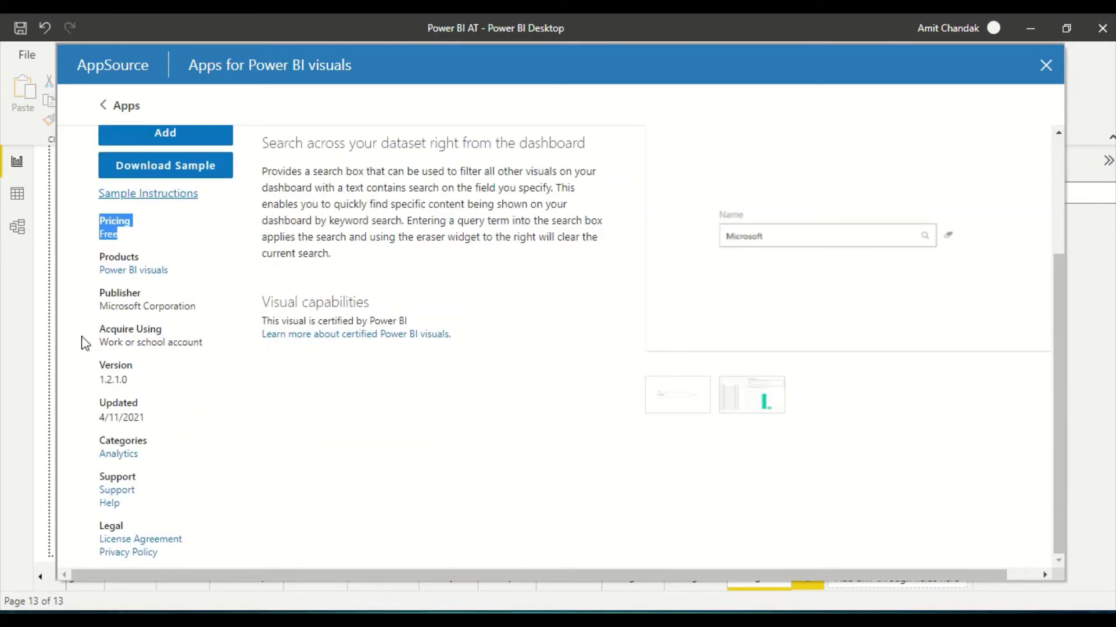
left_click_drag(114, 342, 206, 362)
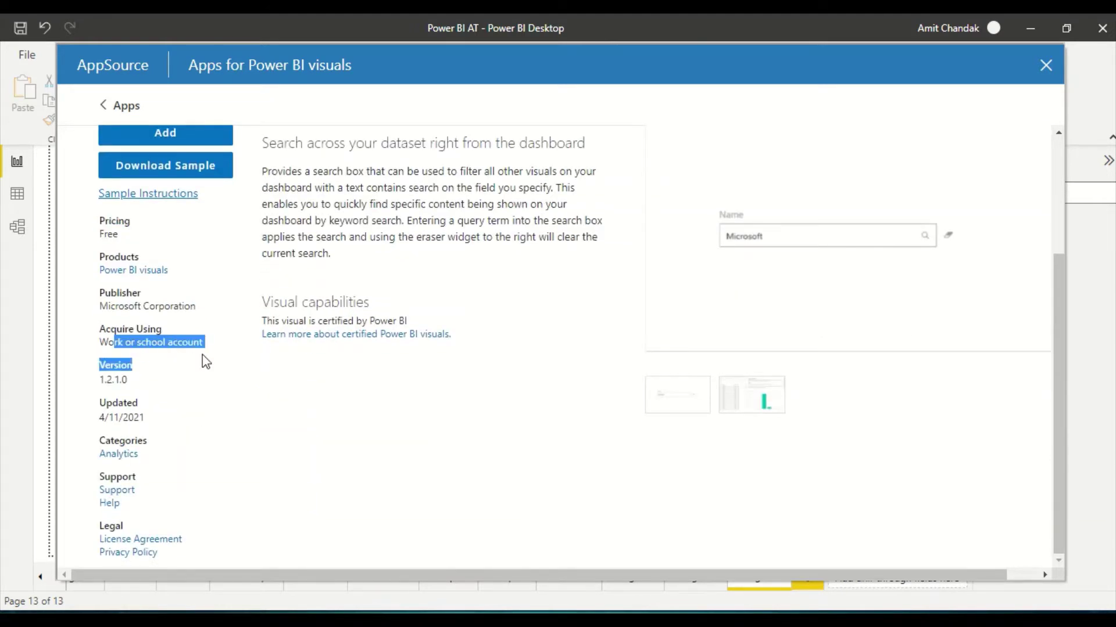
left_click_drag(100, 306, 196, 306)
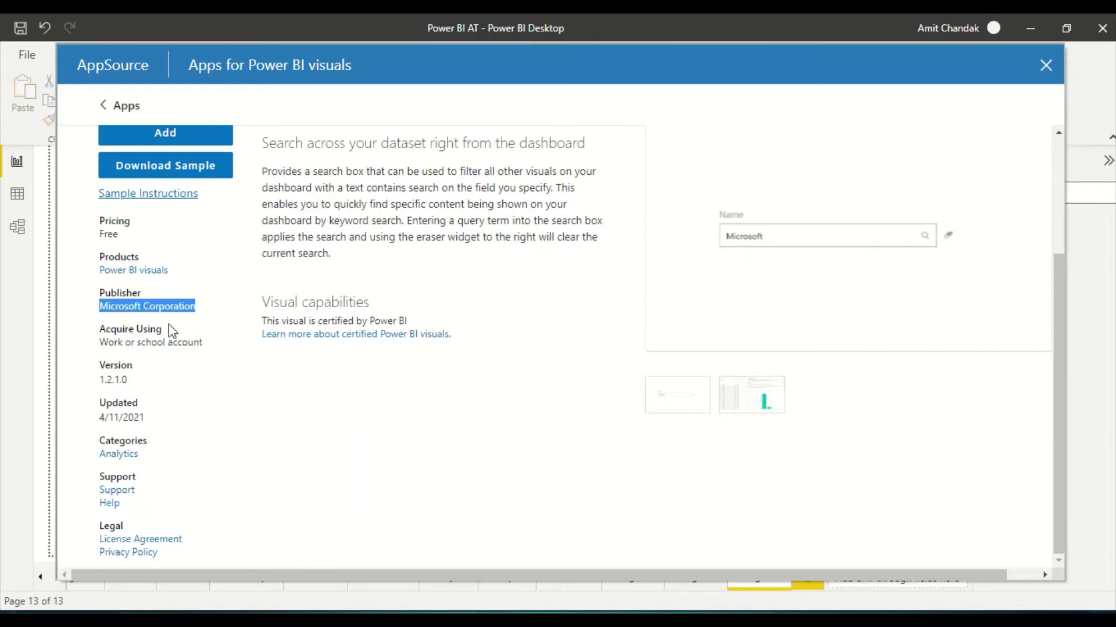
scroll(269, 268, "up", 3)
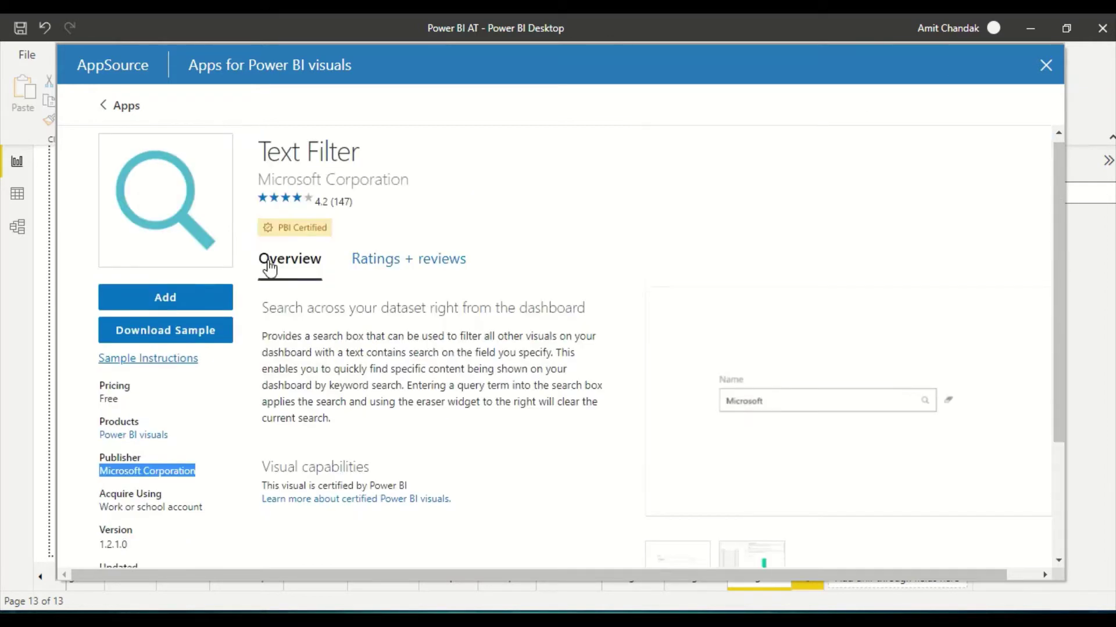
Add the Text Filter visual, updating the existing copy, and dismiss the confirmation
left_click(166, 297)
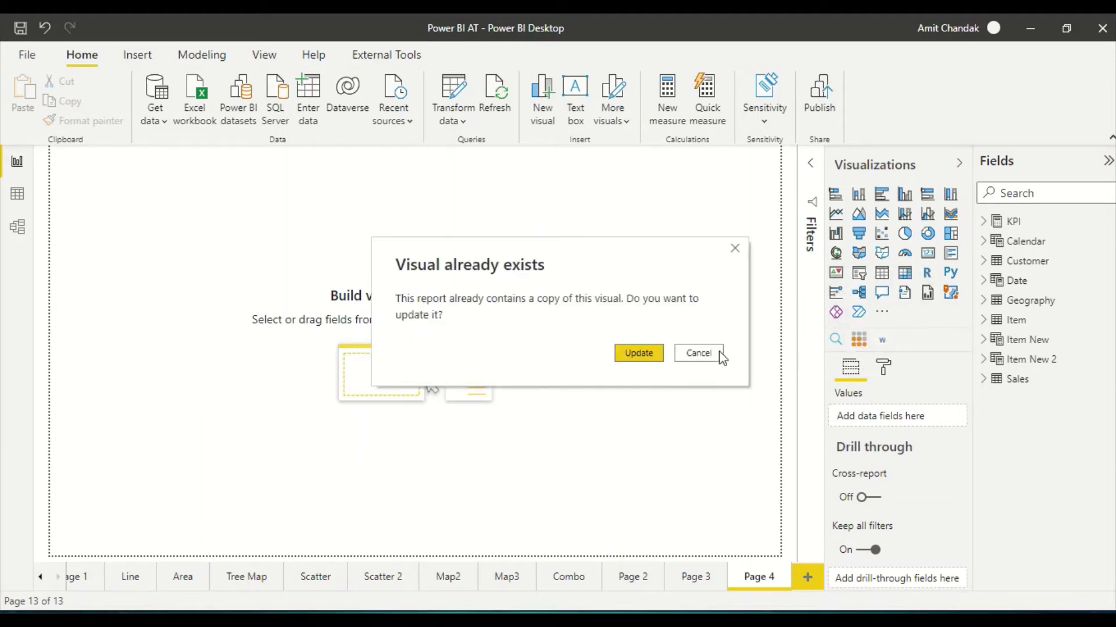
left_click(648, 353)
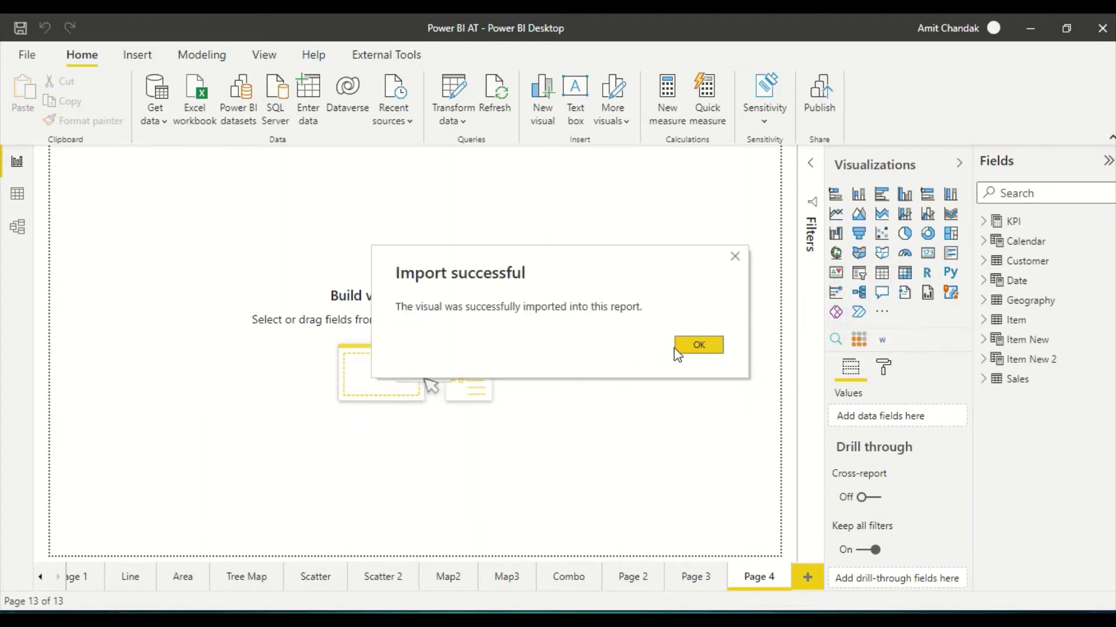
left_click(699, 346)
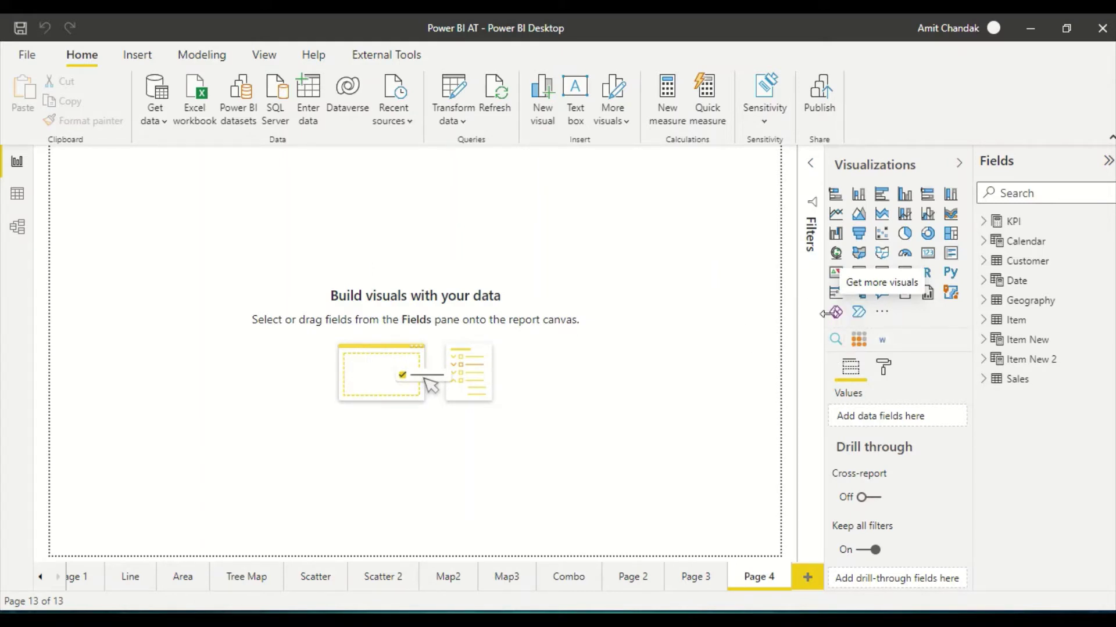
Build an enlarged table of Brand with the Net measure, totalling 1,027,162.03
left_click(984, 323)
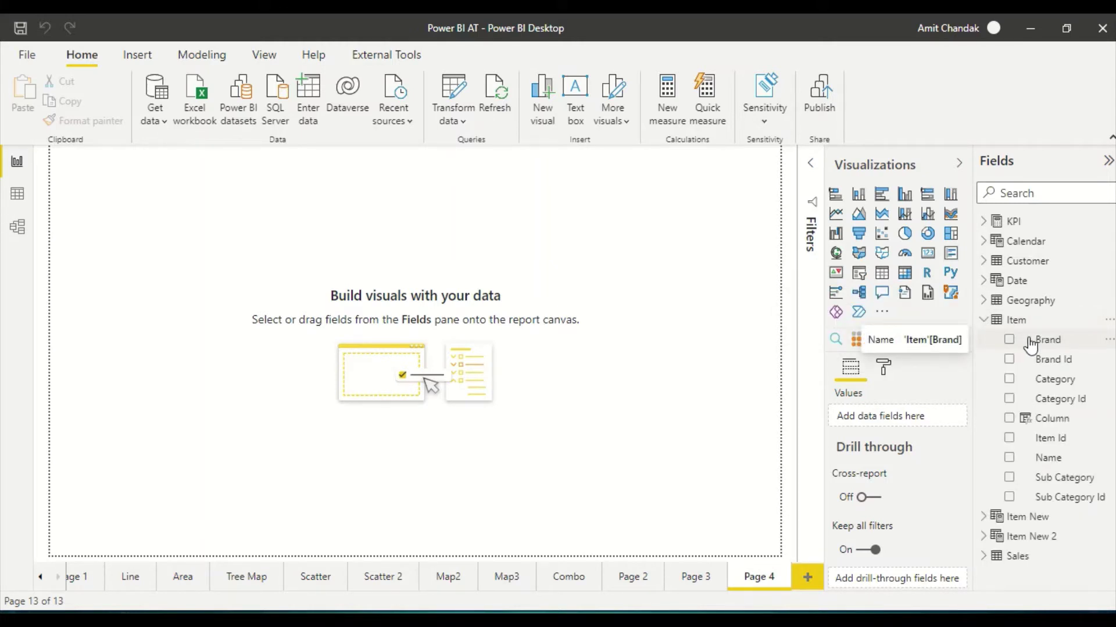
left_click_drag(1031, 344, 235, 280)
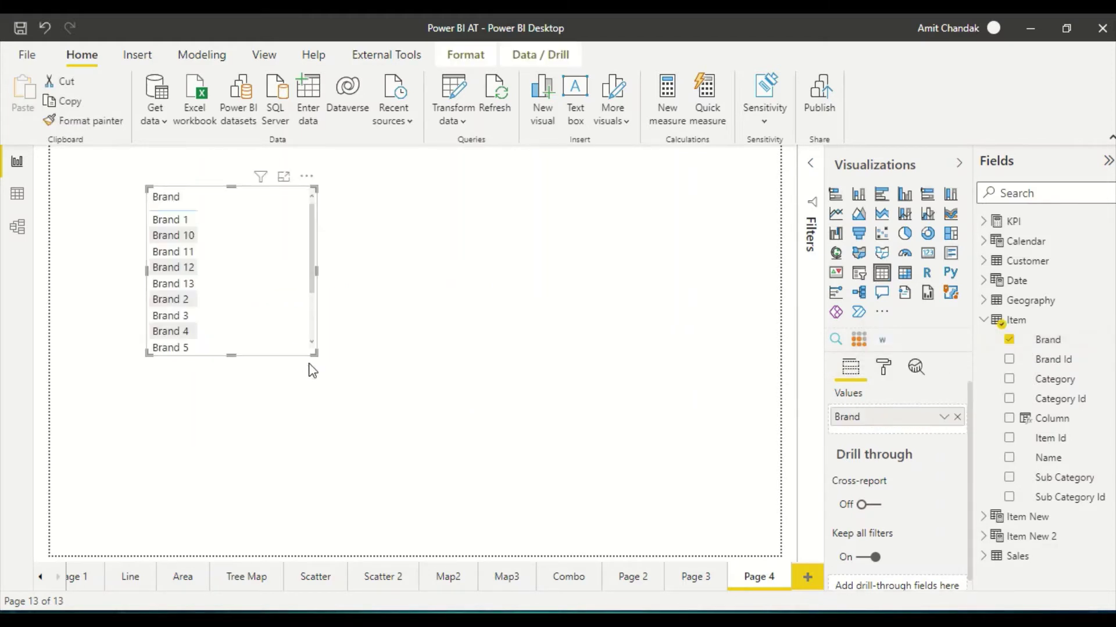
left_click_drag(314, 353, 379, 484)
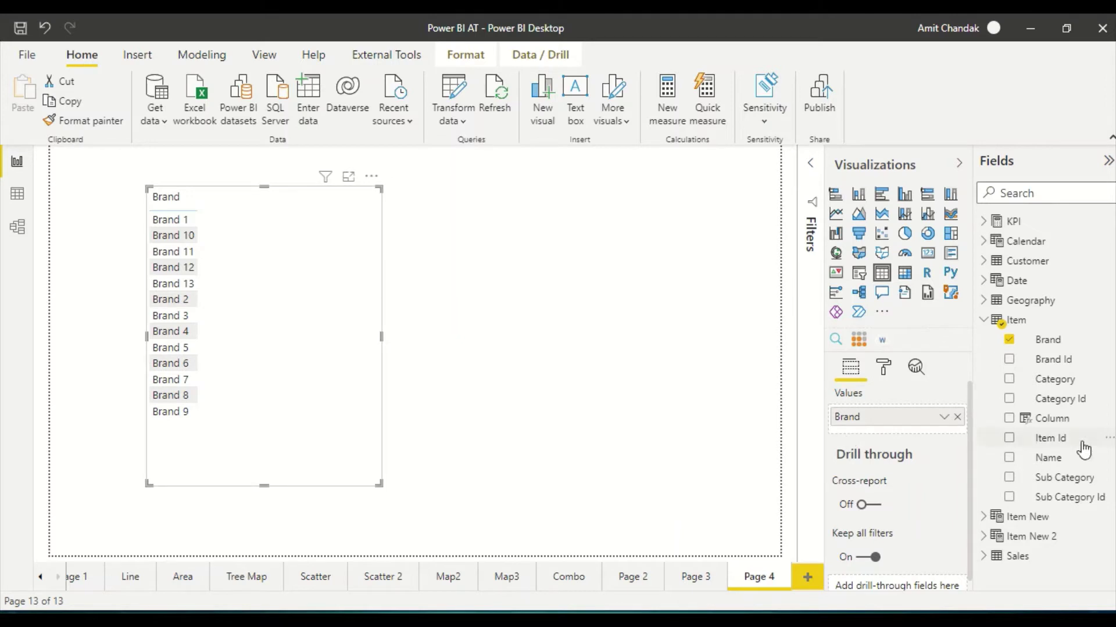
left_click(983, 222)
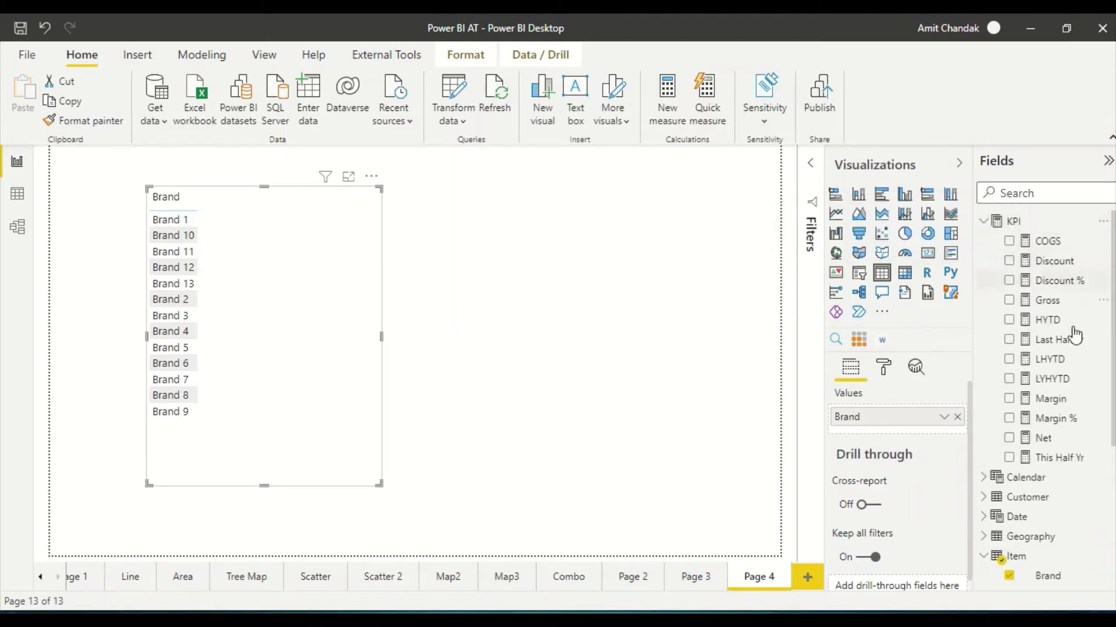
left_click_drag(1049, 437, 281, 219)
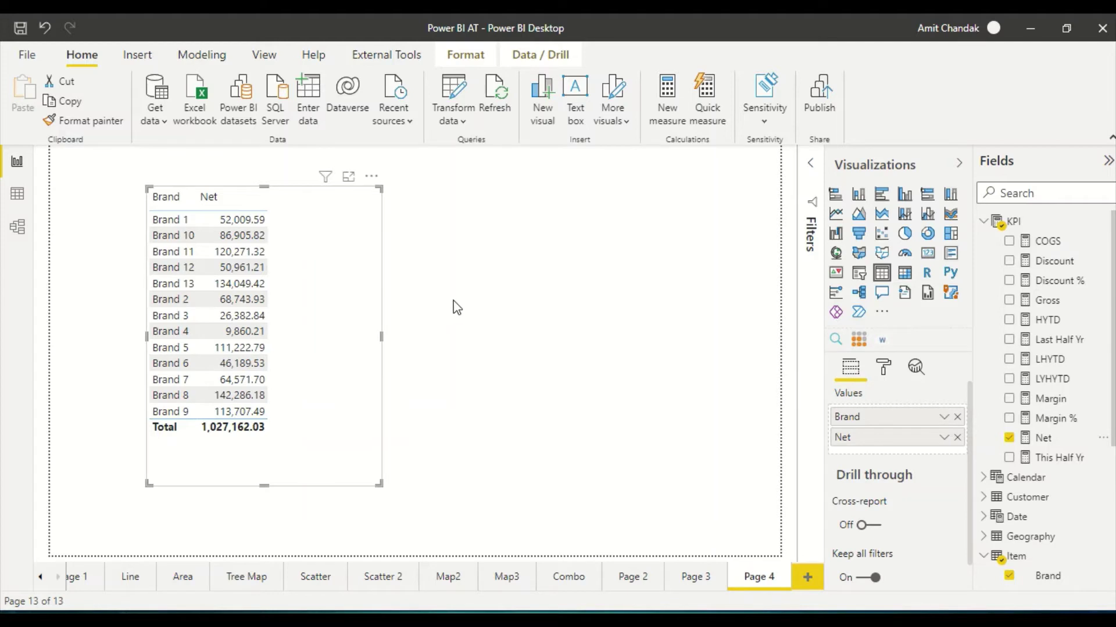
left_click(681, 311)
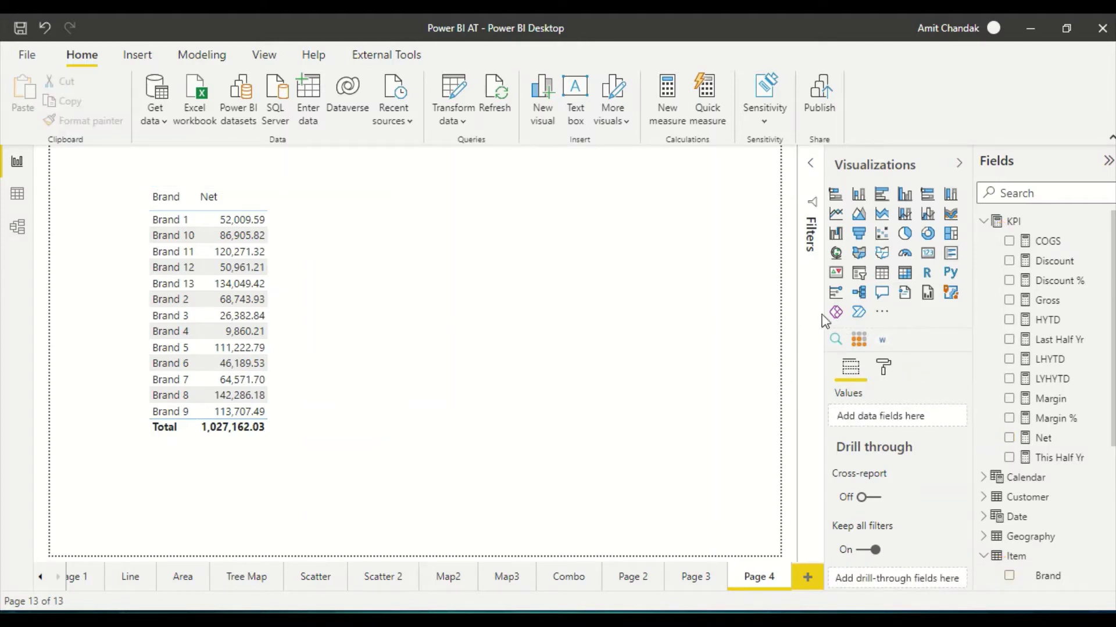
Place a shorter Text Filter visual right of the table and bind it to Brand
left_click(832, 343)
left_click_drag(259, 428, 642, 390)
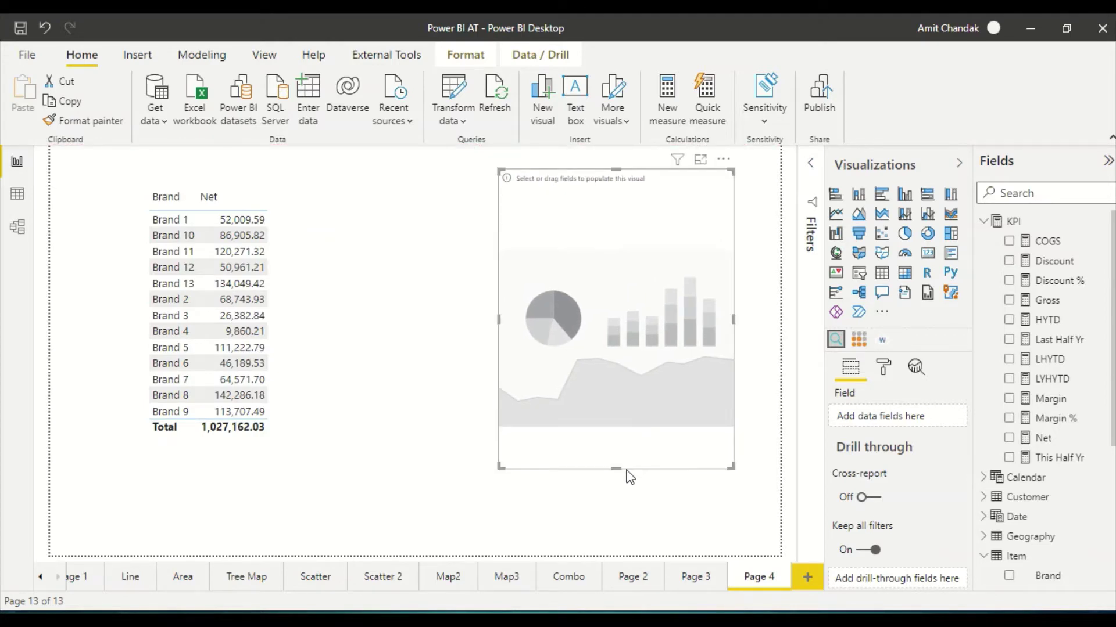
left_click_drag(619, 467, 638, 293)
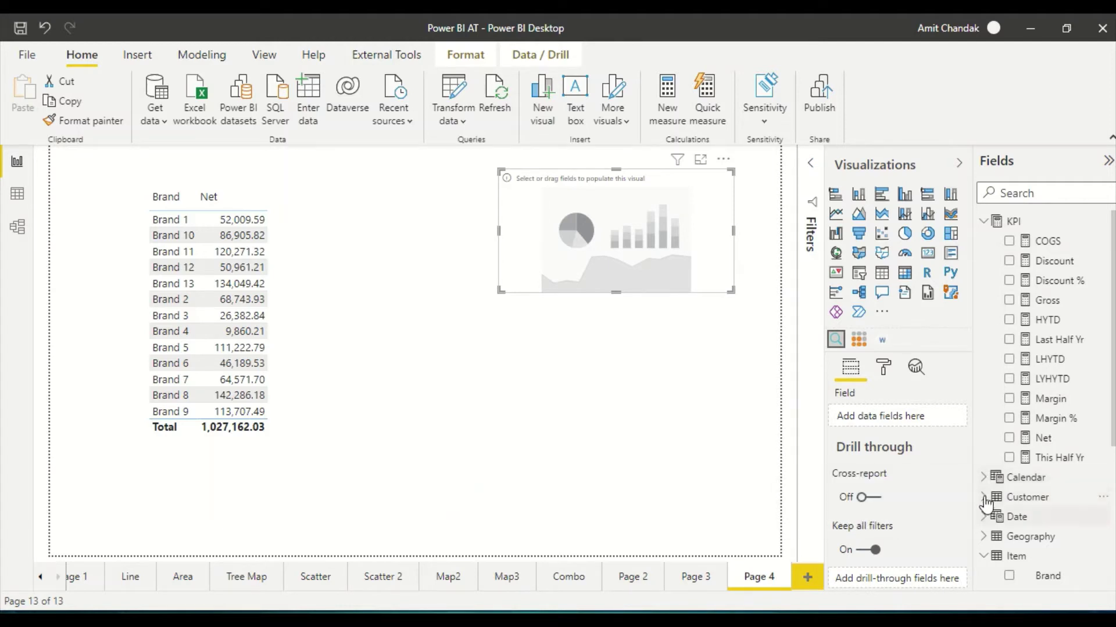
scroll(1002, 462, "down", 2)
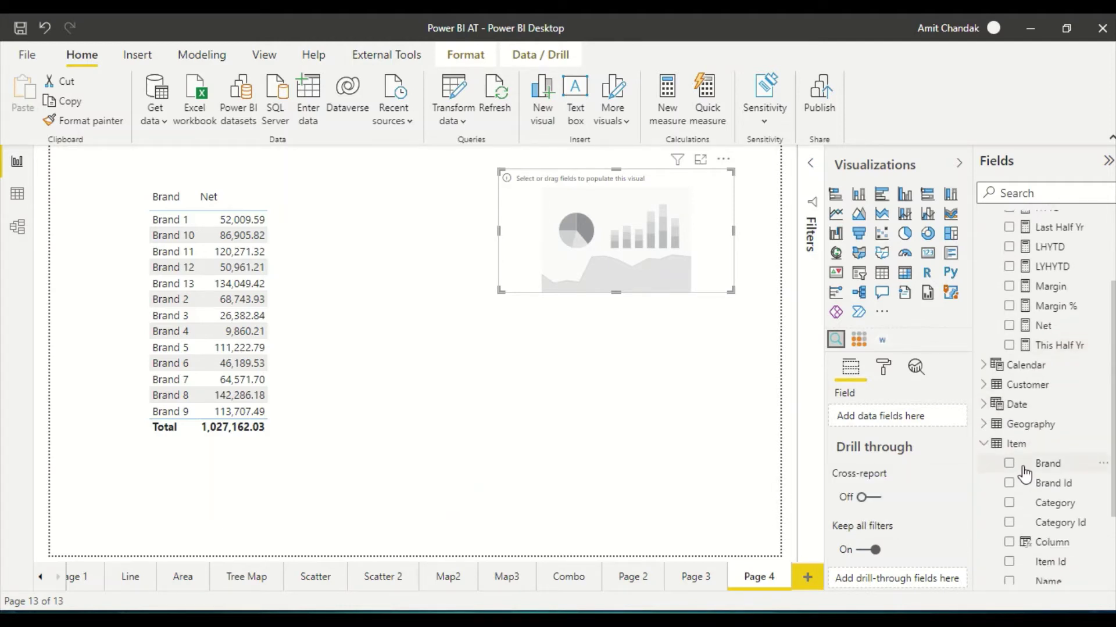
left_click_drag(1045, 465, 599, 235)
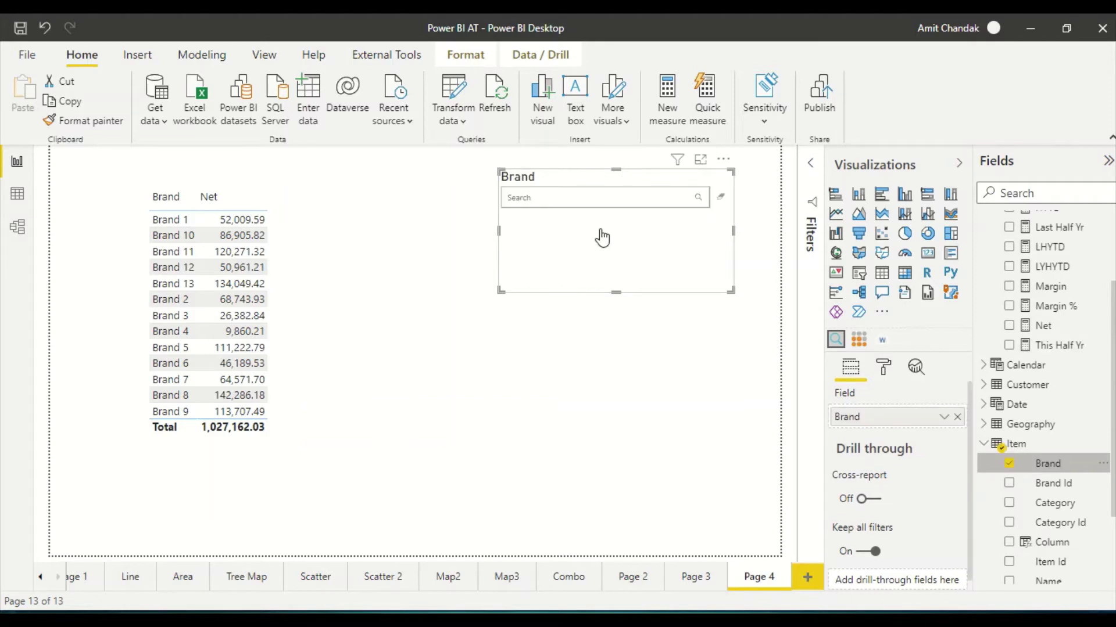
Test a search for '1', clear it, then swap the filter field to Item Id and back to Brand
left_click(645, 196)
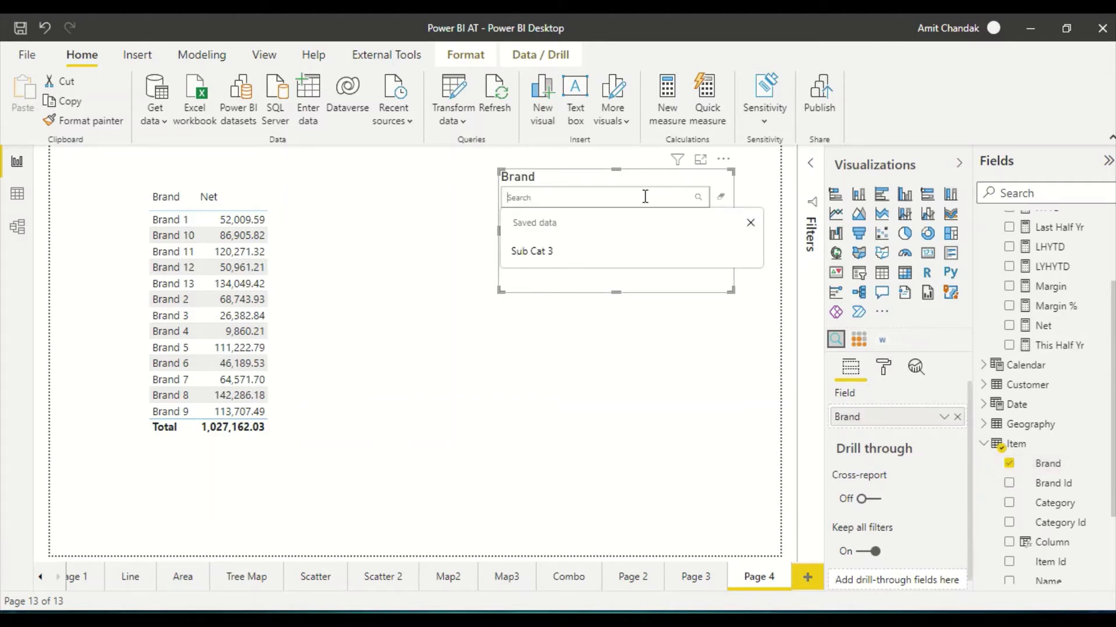
type("1")
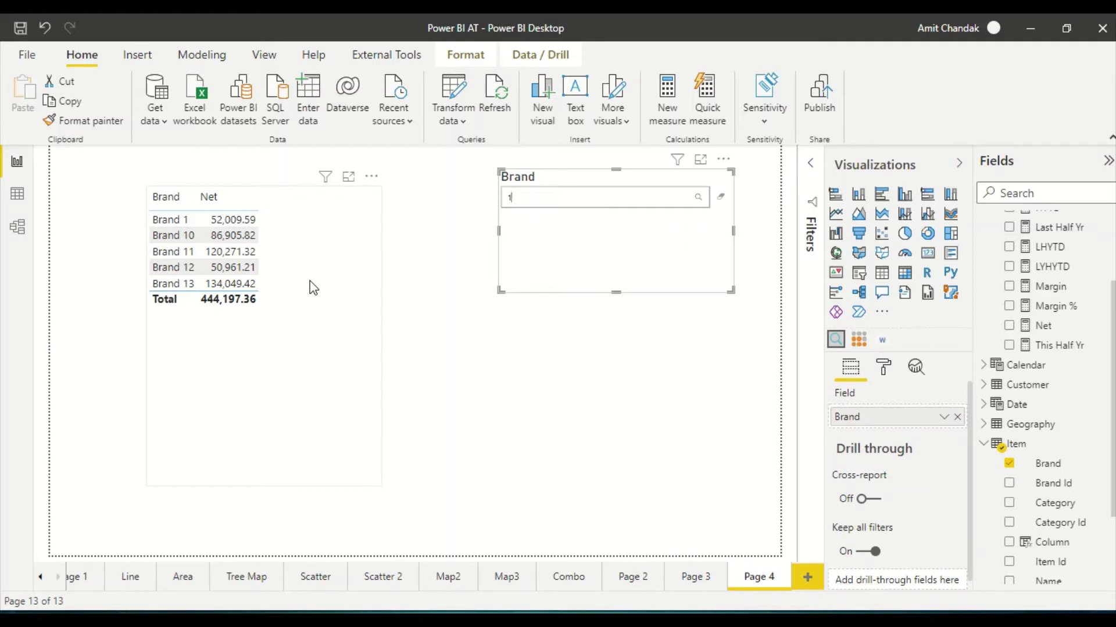
key("BackSpace")
scroll(1053, 494, "down", 1)
left_click_drag(1055, 507, 905, 429)
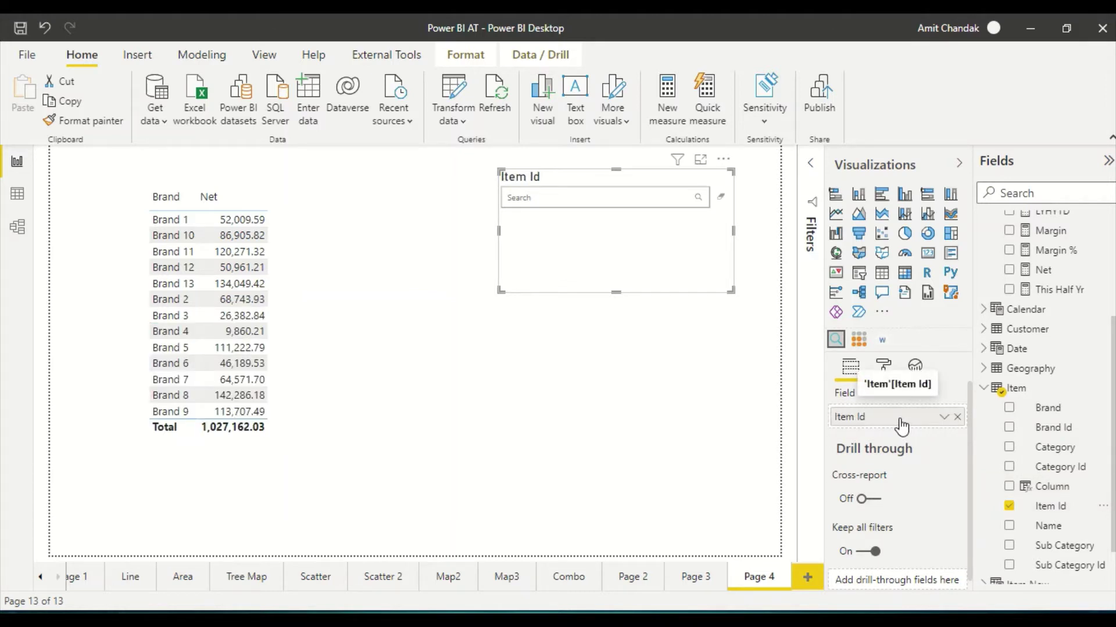
left_click_drag(1051, 408, 910, 418)
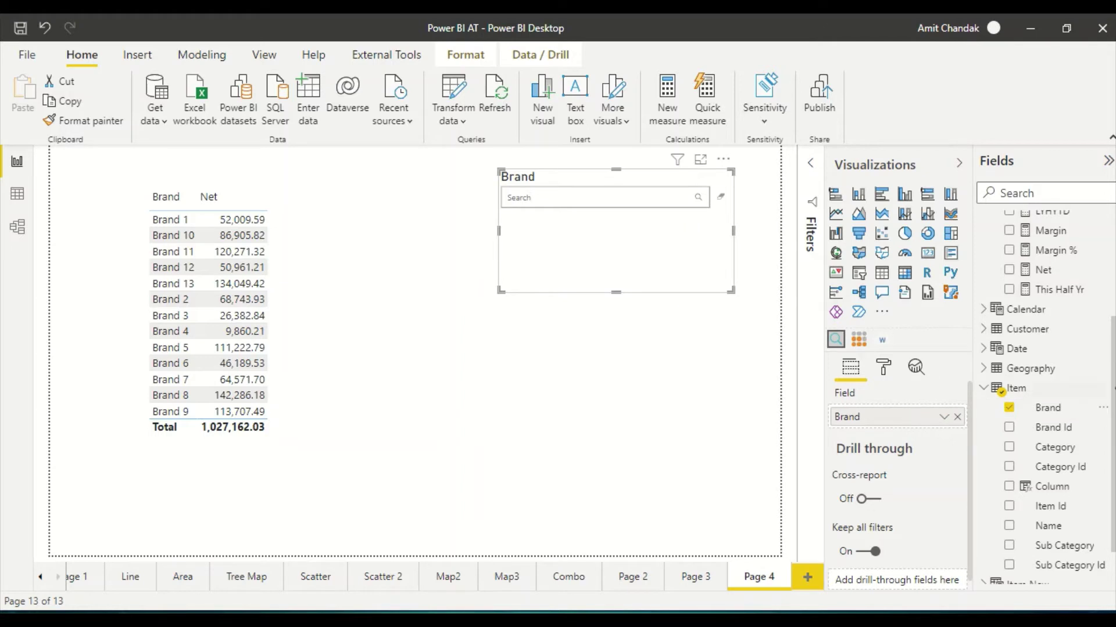
Switch the text filter to Category, add a Category table, and try searching for 2
left_click_drag(1054, 447, 911, 414)
left_click_drag(1054, 447, 597, 380)
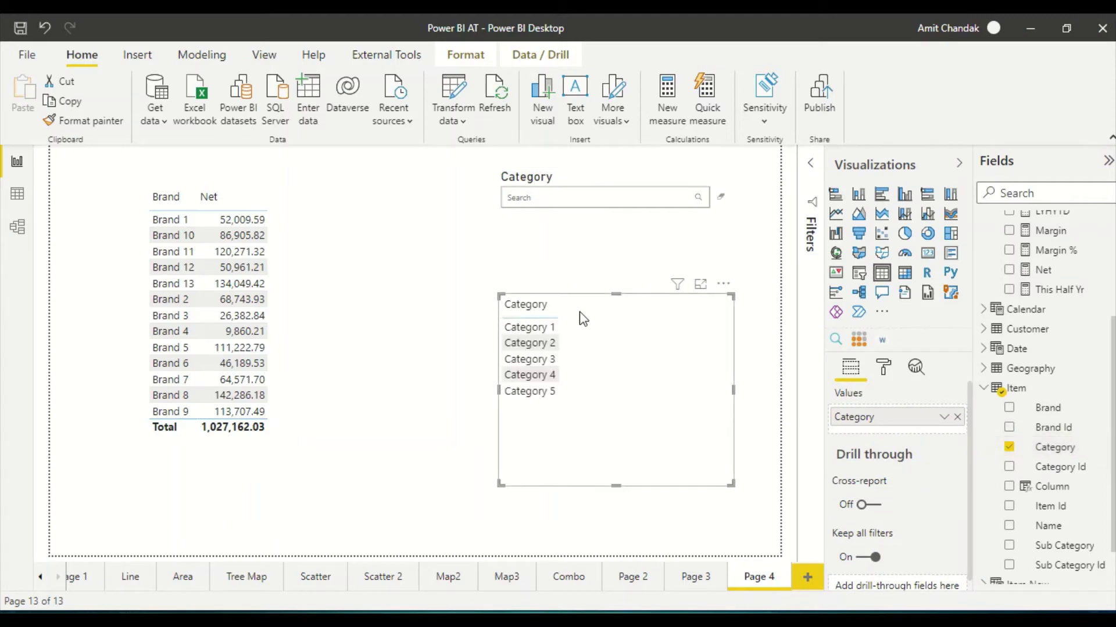
left_click(559, 195)
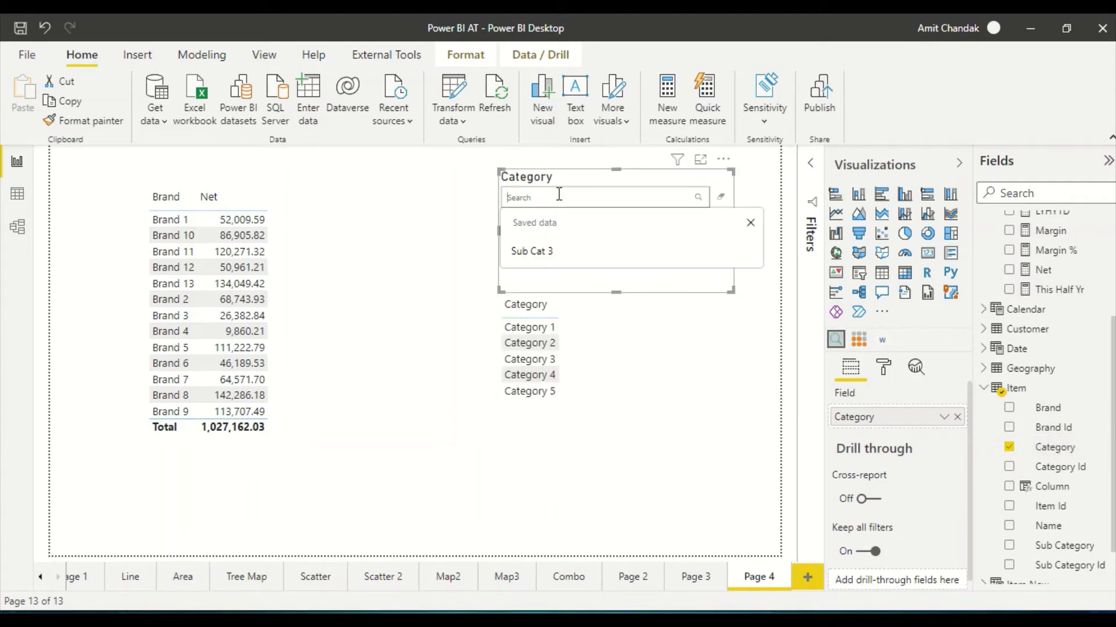
type("2")
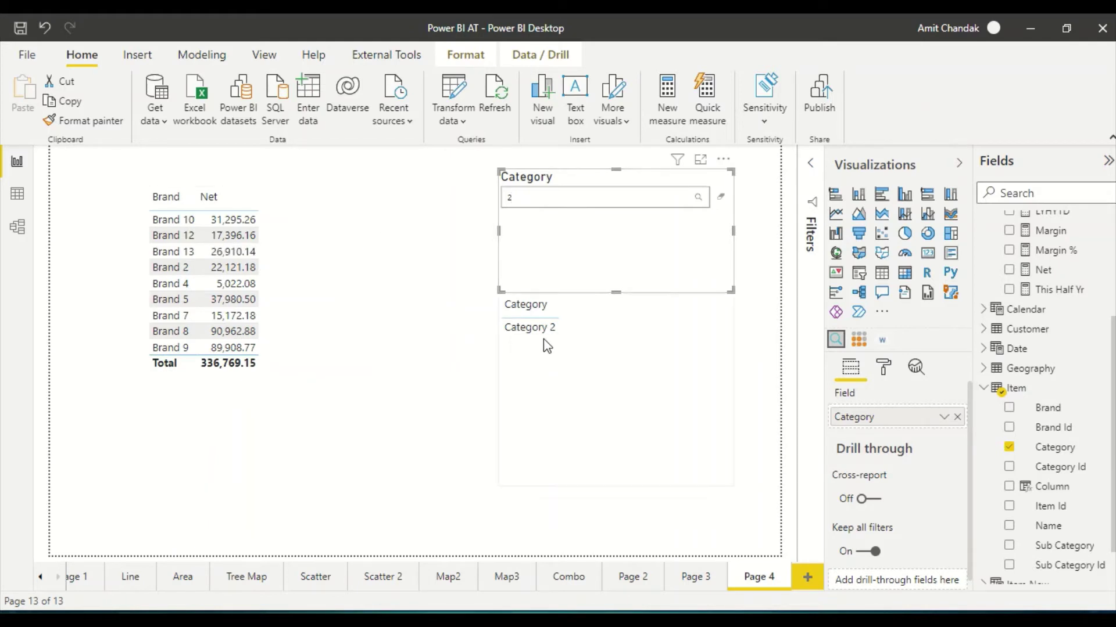
key("BackSpace")
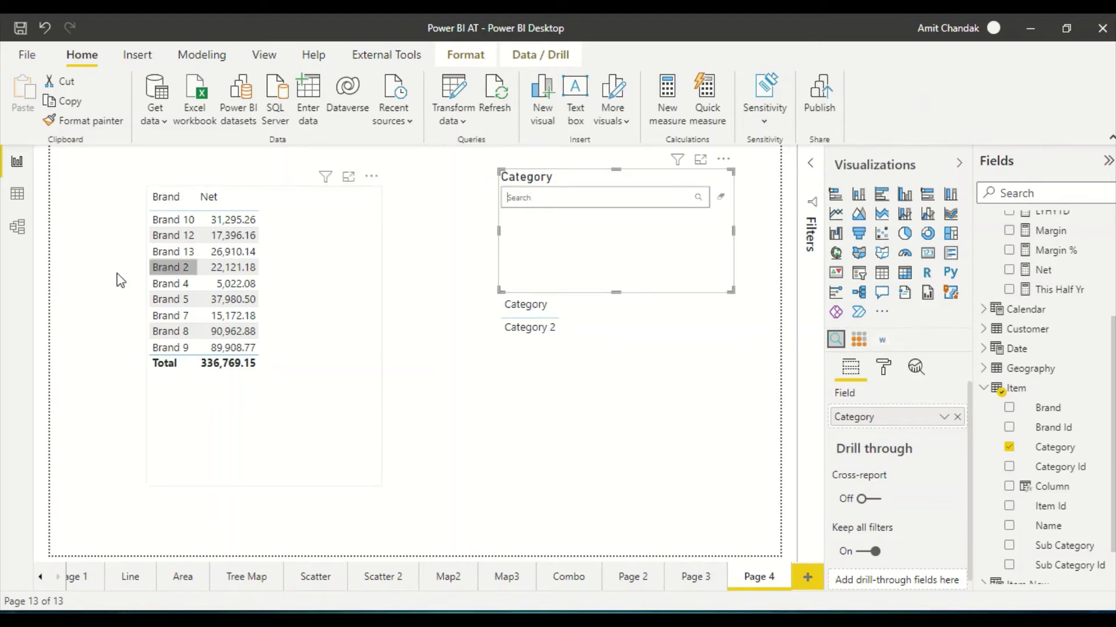
In Data view, inspect the Item table's combined column formula joining Name, Brand and Category
left_click(19, 197)
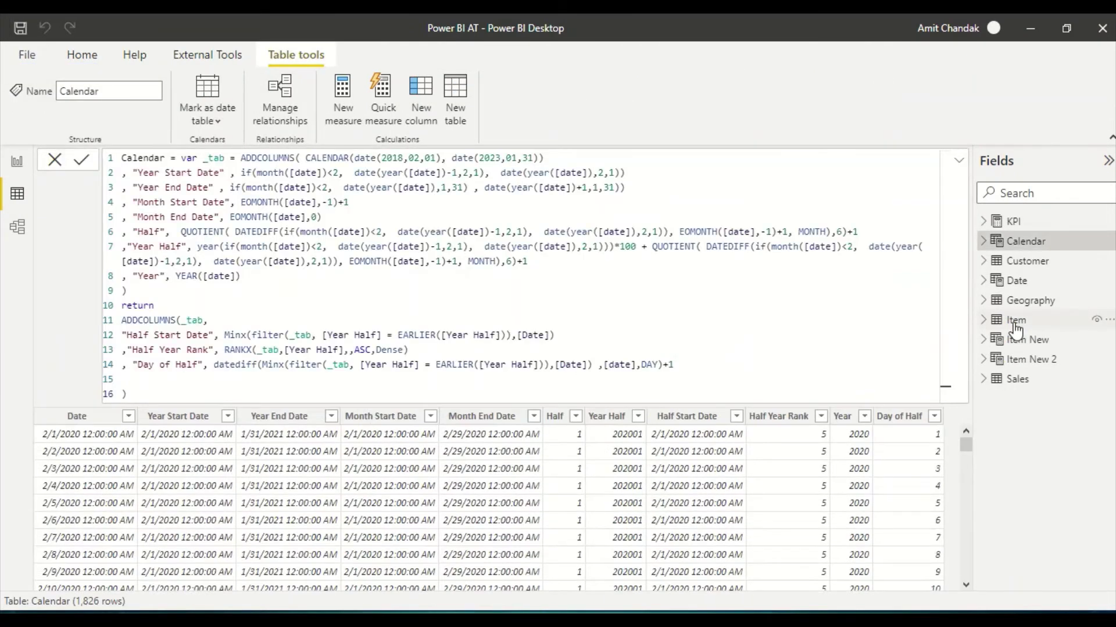
left_click(1017, 320)
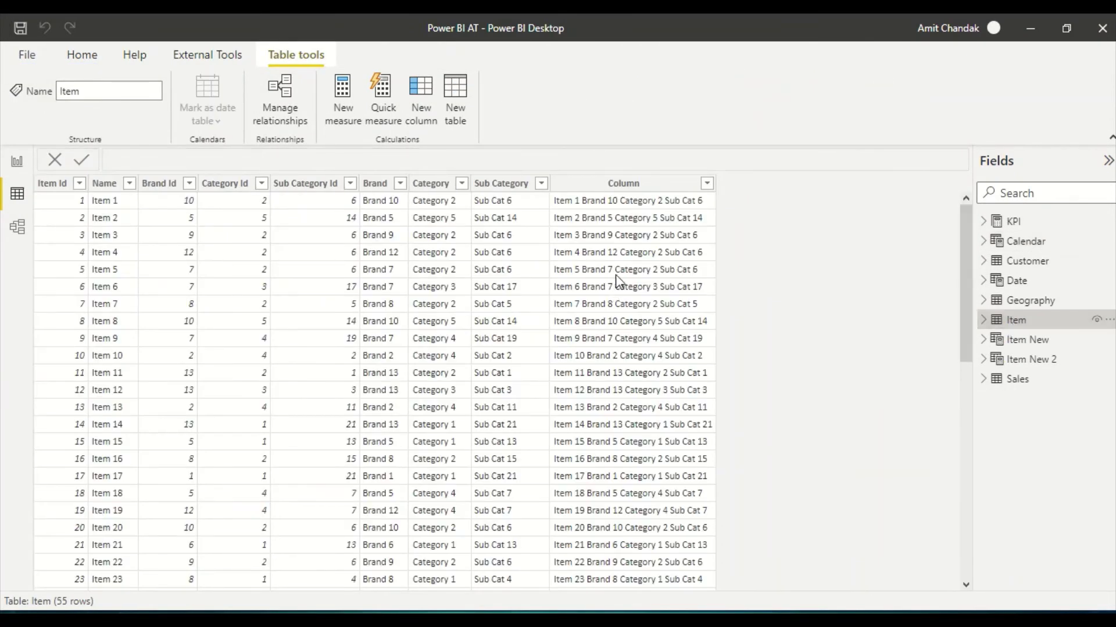
left_click(624, 185)
left_click_drag(163, 155, 530, 157)
left_click_drag(212, 158, 314, 158)
left_click(236, 158)
left_click(292, 159)
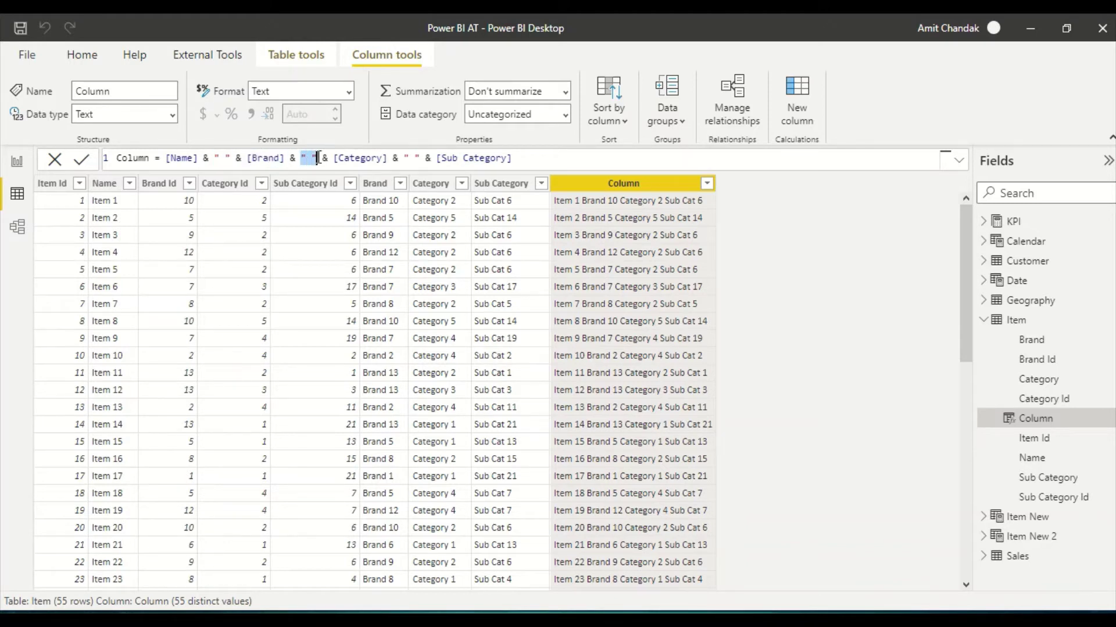
left_click_drag(339, 150, 387, 151)
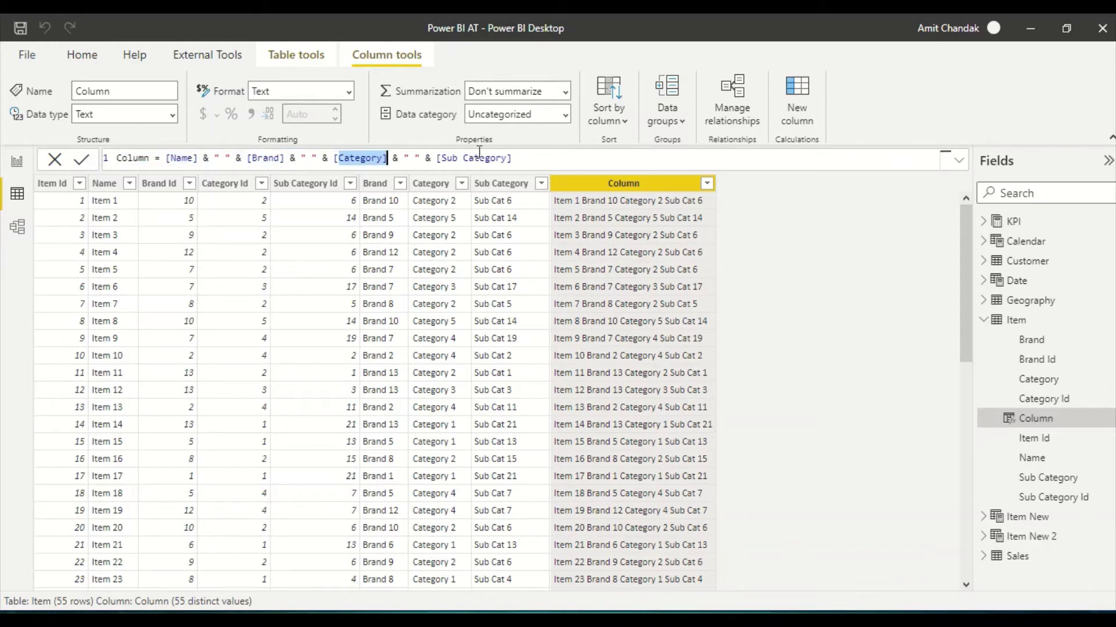
left_click(604, 189)
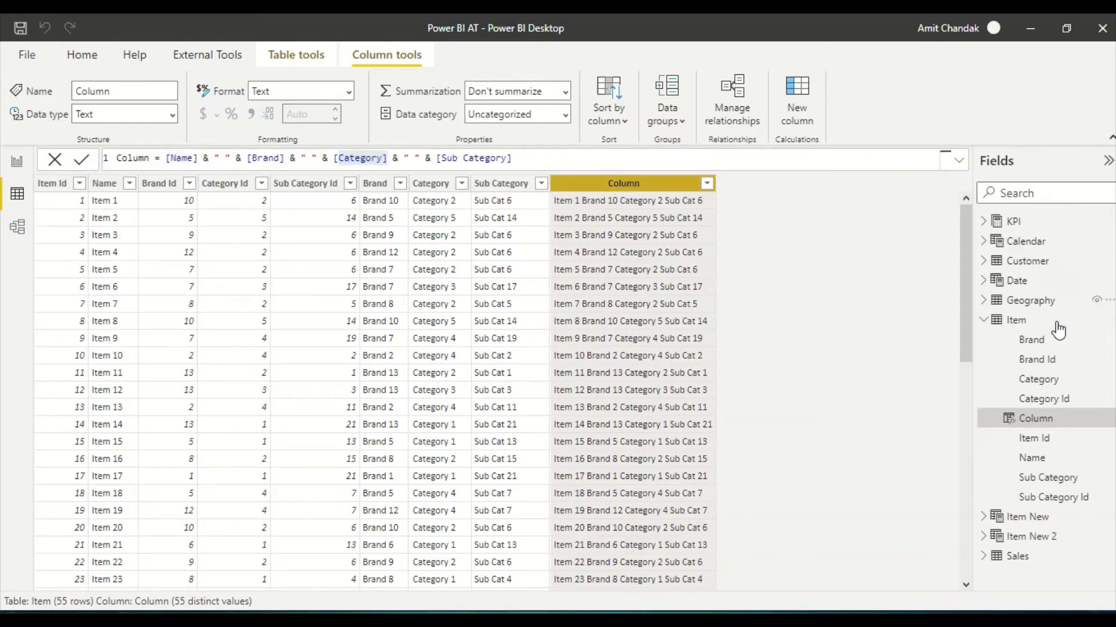
Rename the combined column to Search Column and return to the report
double_click(1039, 422)
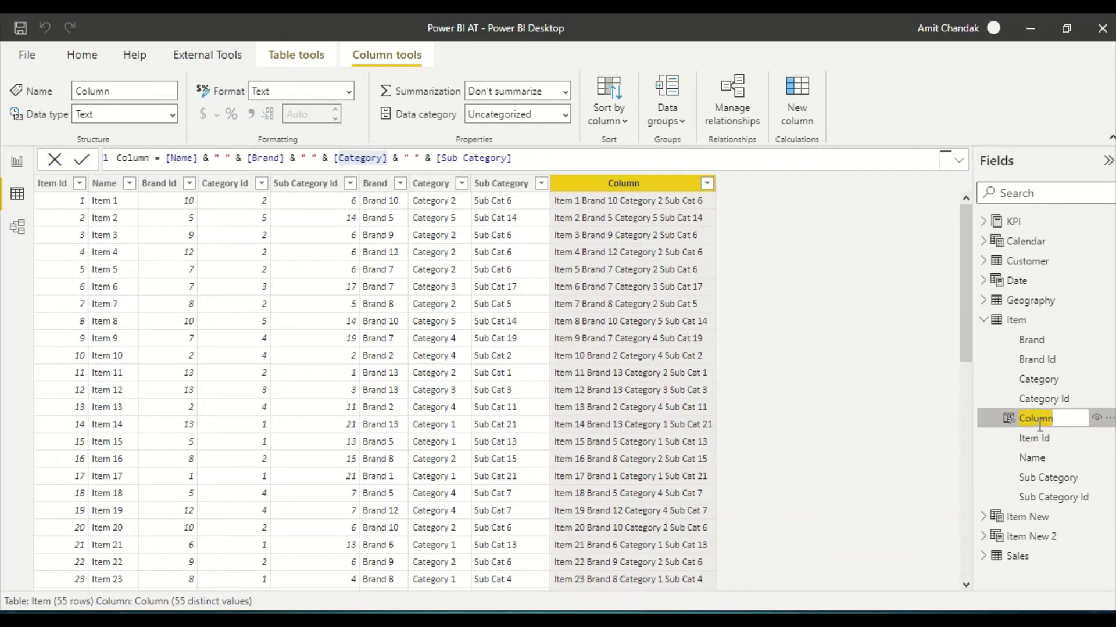
type("Search")
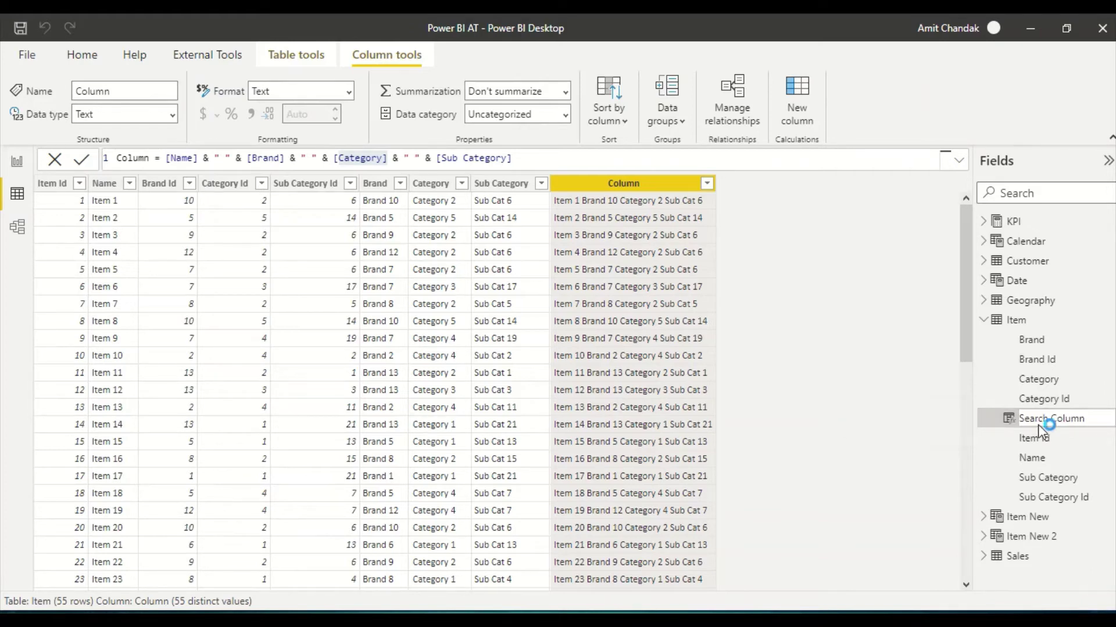
key("Return")
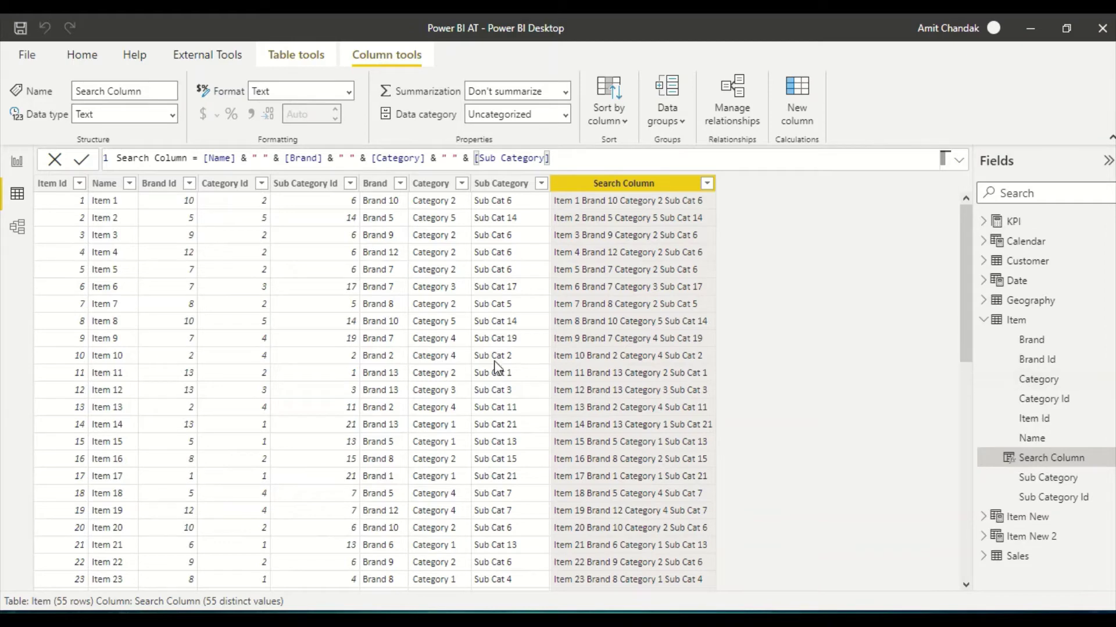
left_click(16, 163)
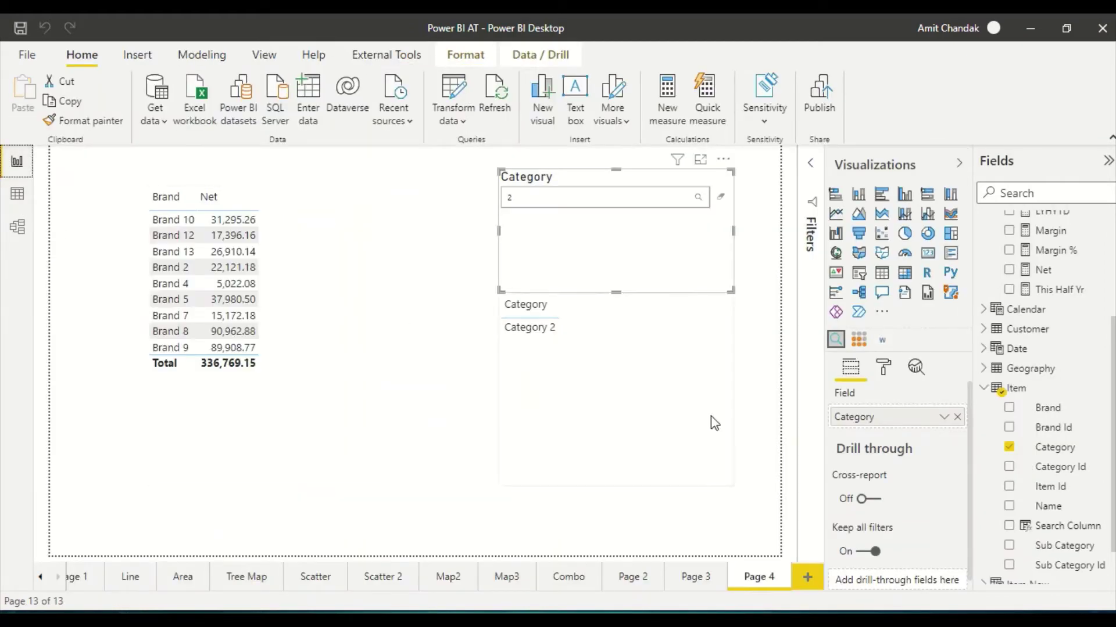
Move the Category table lower, add Brand and Sub Category, and remove Category from the slicer
left_click_drag(588, 416, 513, 493)
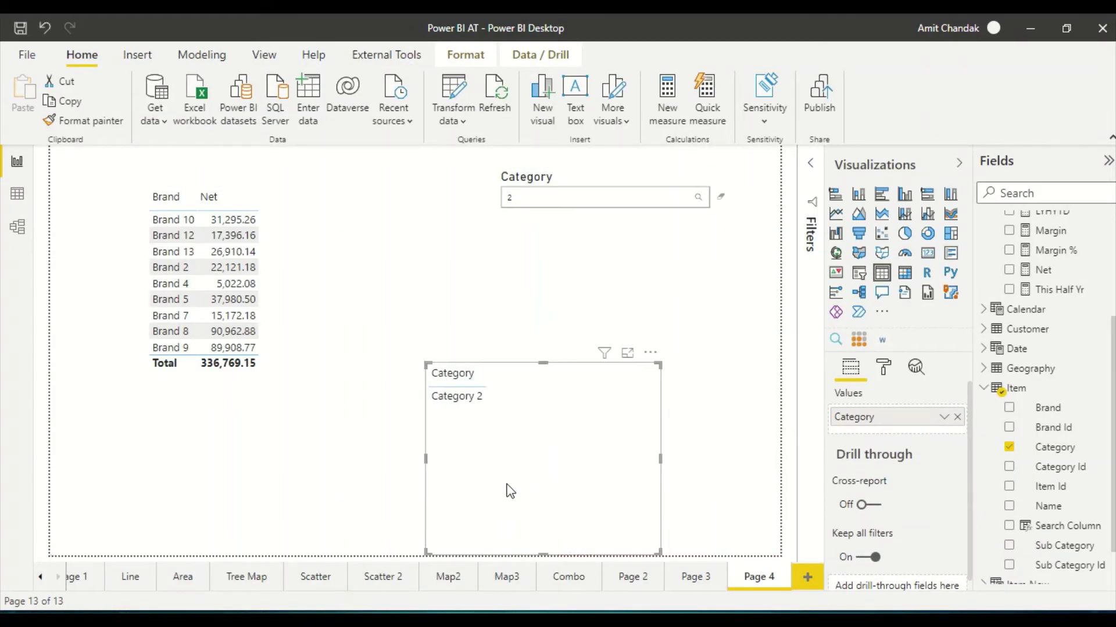
left_click_drag(1048, 408, 618, 489)
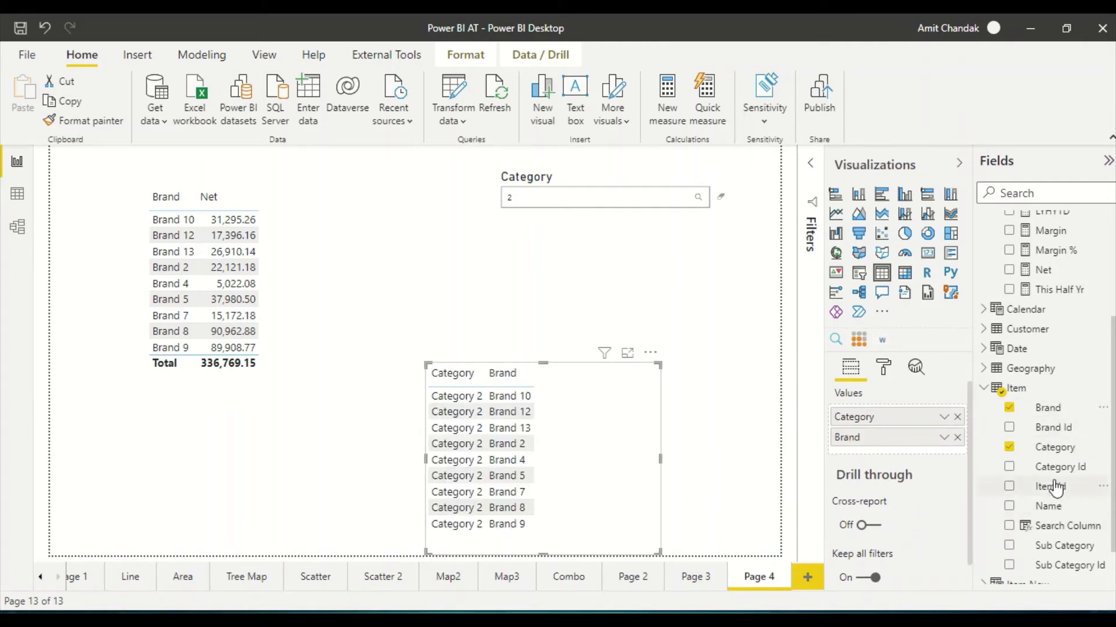
scroll(1058, 465, "down", 1)
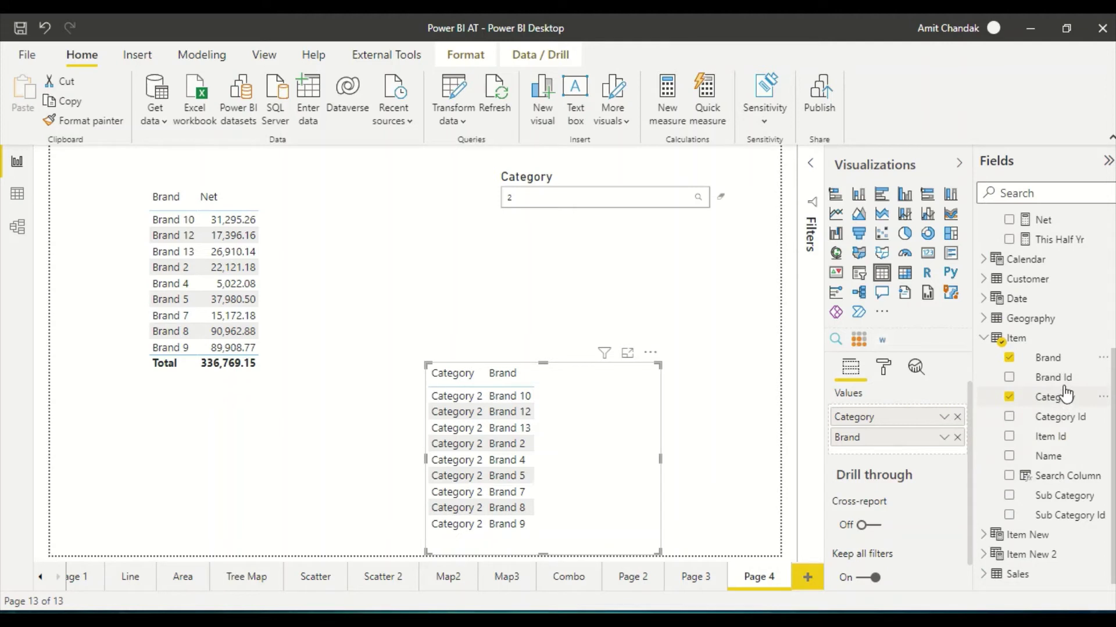
left_click_drag(1065, 501, 645, 445)
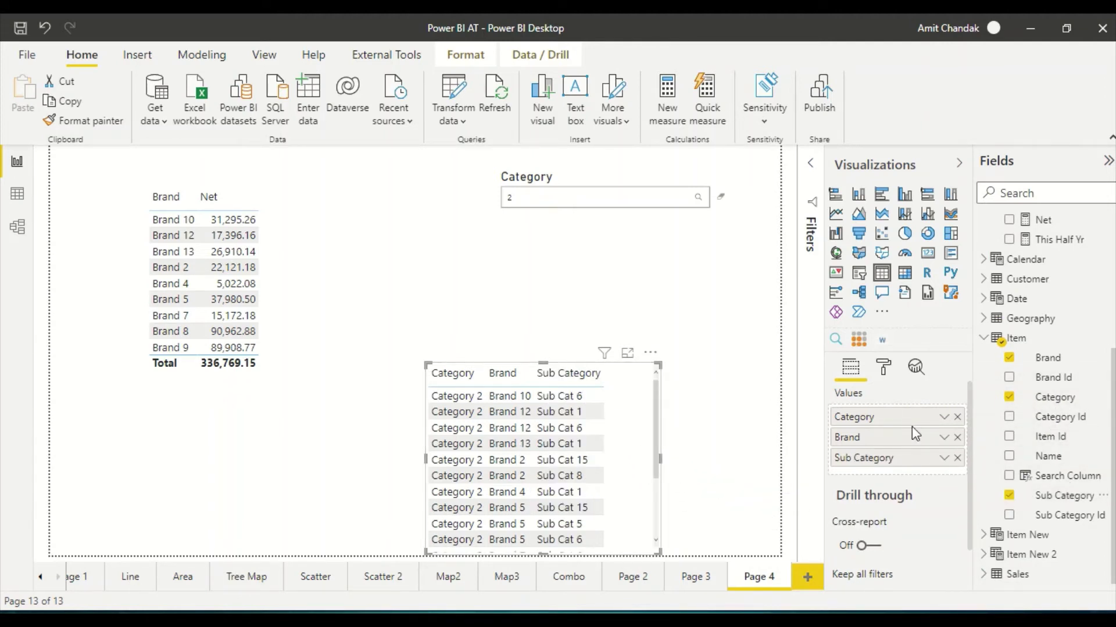
left_click(655, 232)
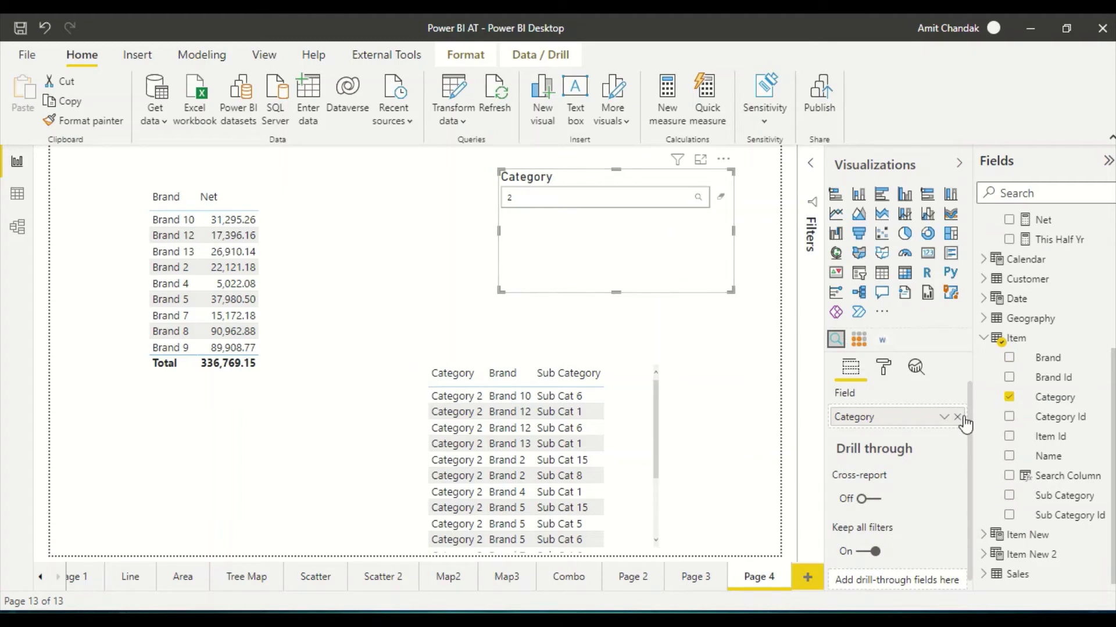
left_click(957, 417)
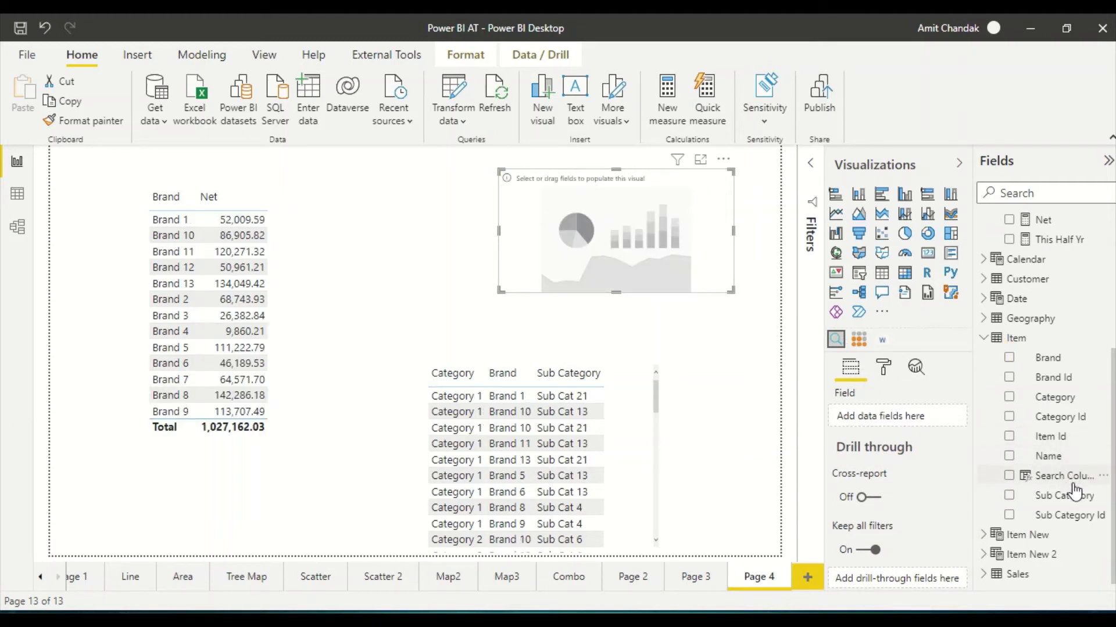
Bind the text filter to Search Column and search for Brand 1
left_click_drag(1065, 476, 928, 427)
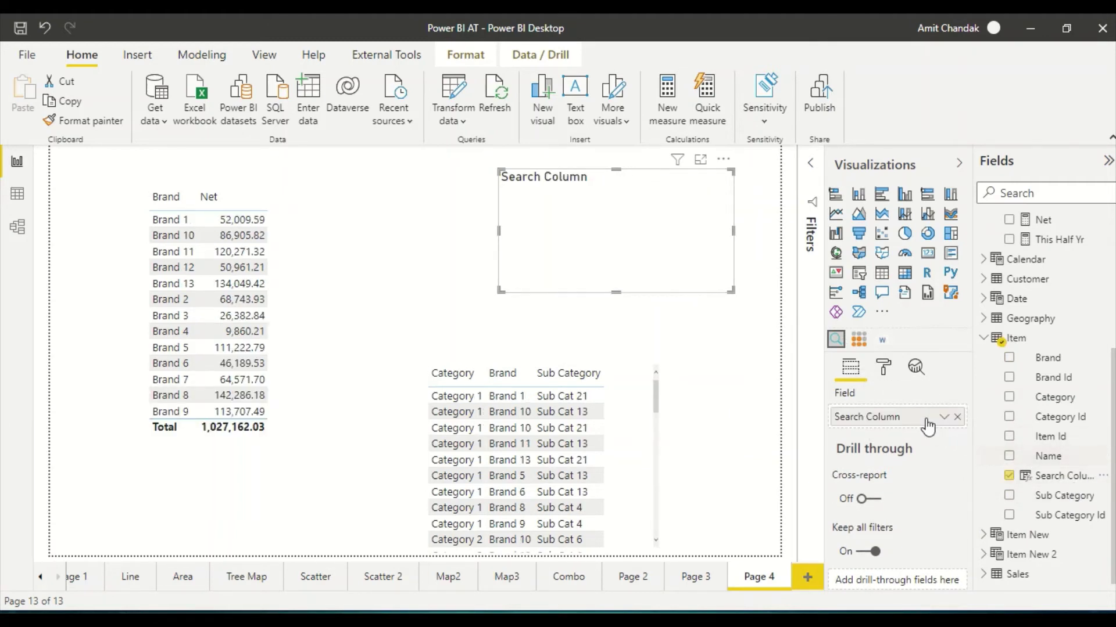
left_click(610, 196)
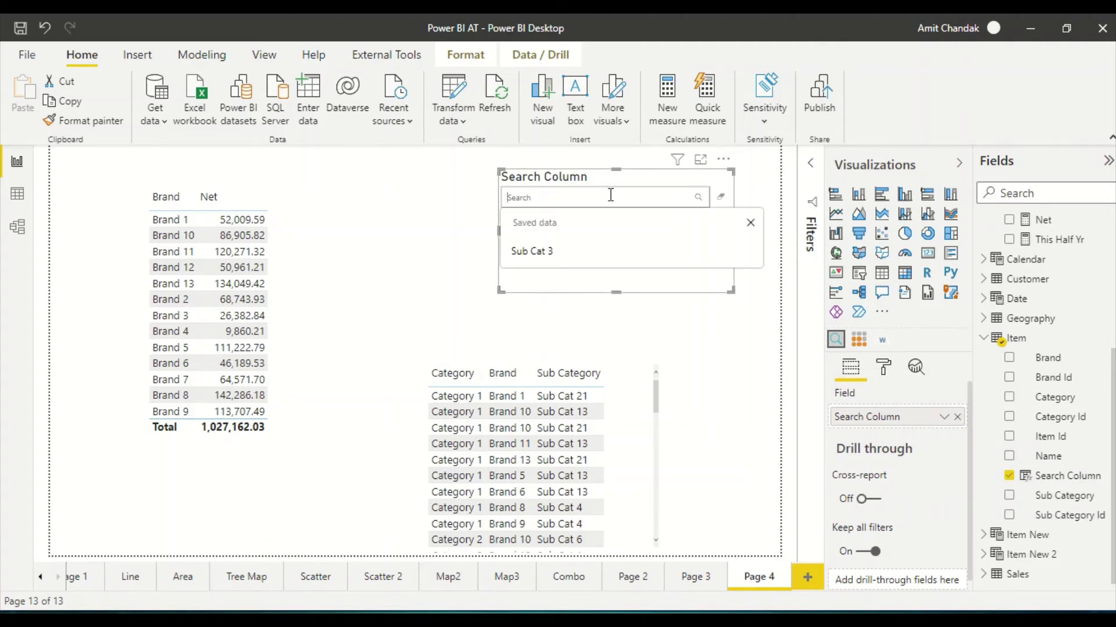
type("1")
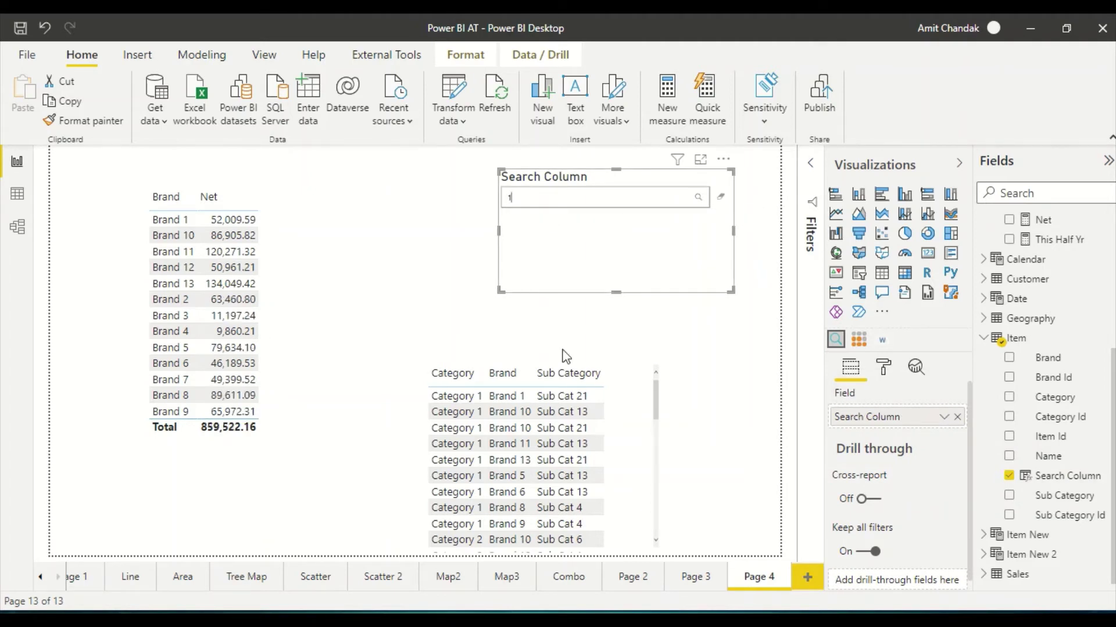
scroll(555, 465, "down", 10)
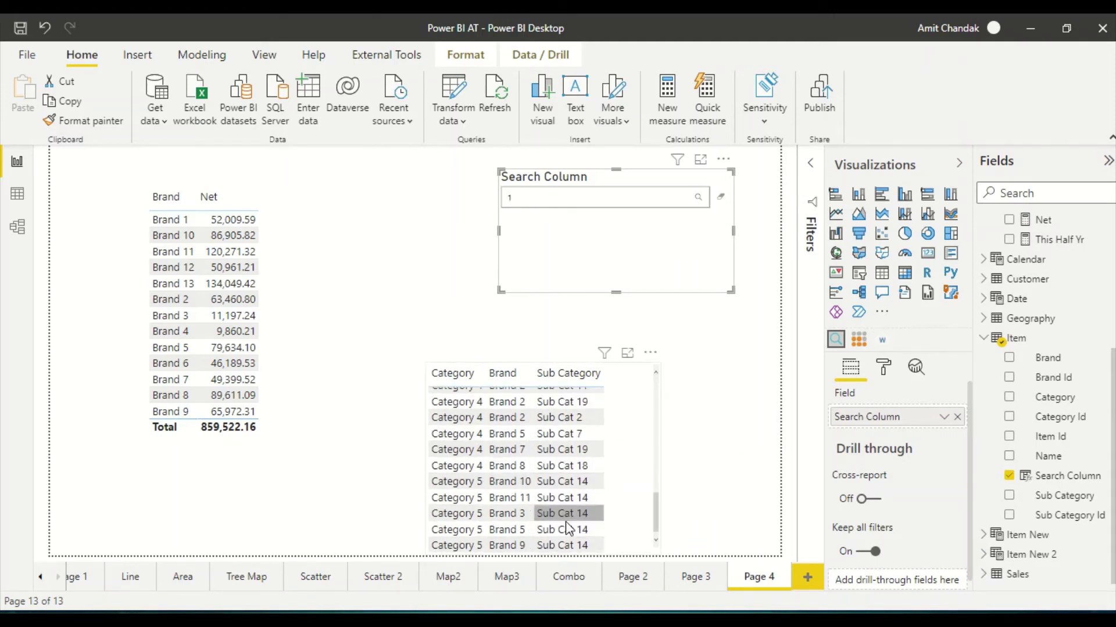
scroll(581, 424, "up", 4)
scroll(584, 416, "up", 5)
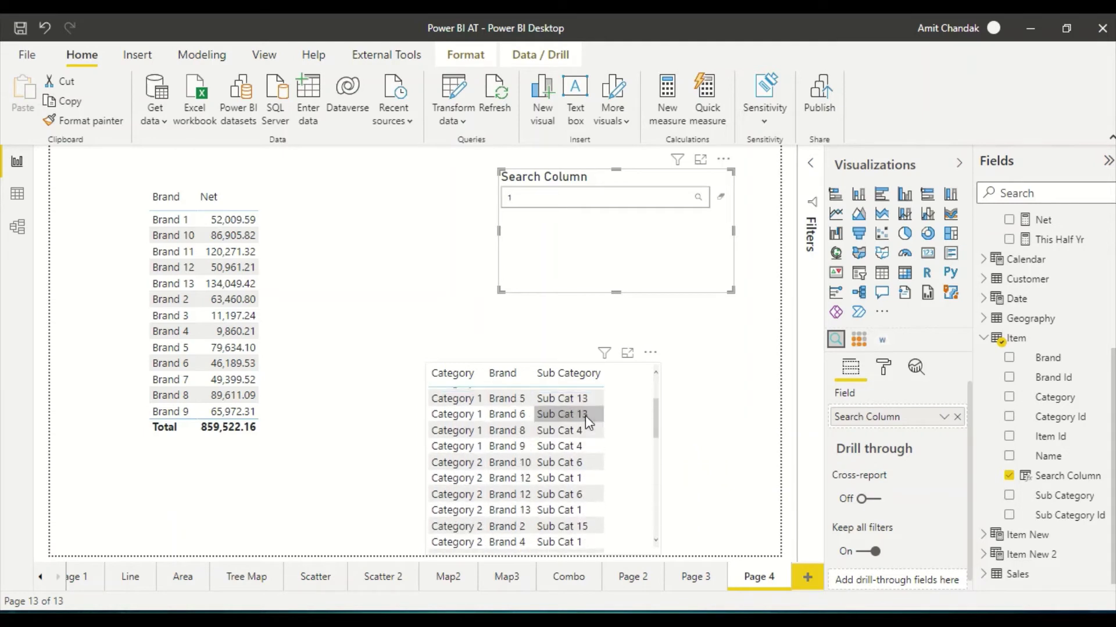
left_click_drag(535, 199, 504, 208)
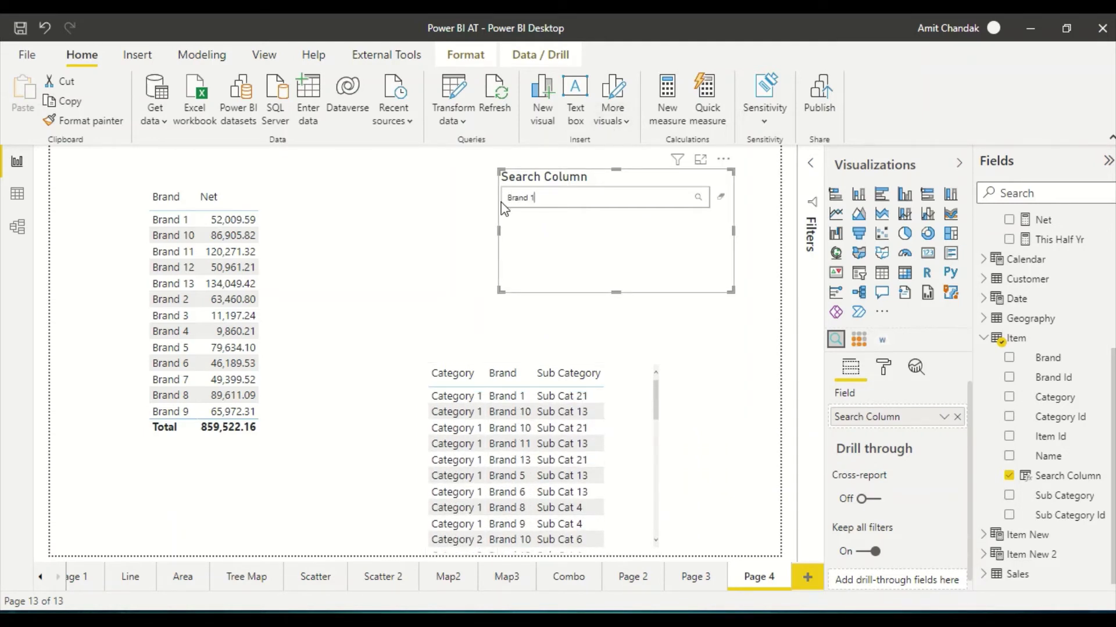
key("Return")
Refine the search to Brand 11, then replace it with Sub Cat 7
scroll(538, 430, "down", 4)
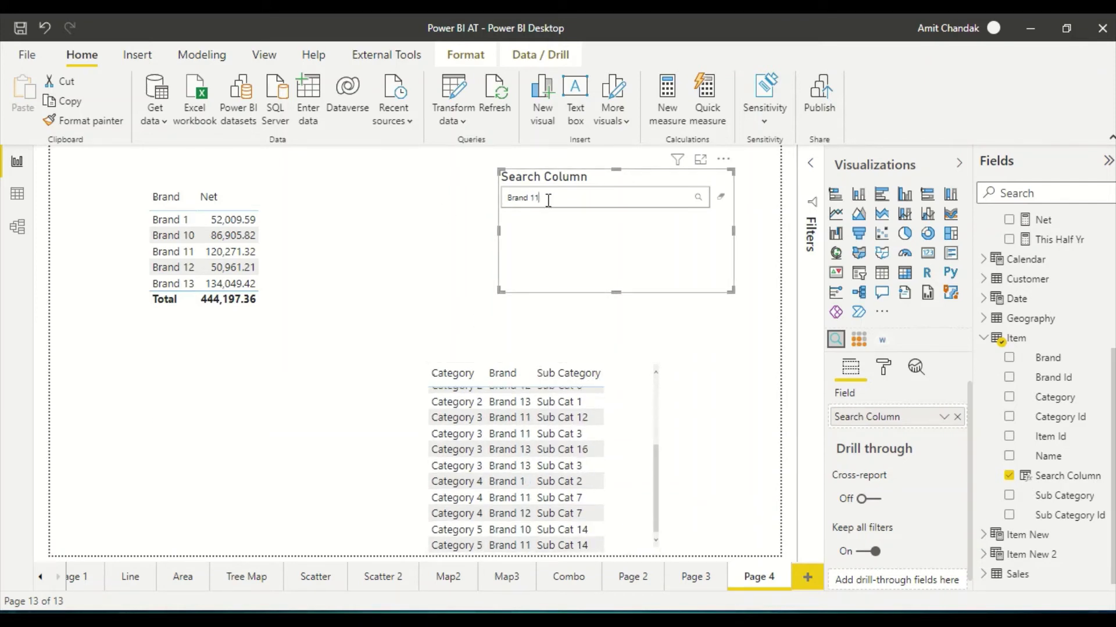
type("1")
key("Return")
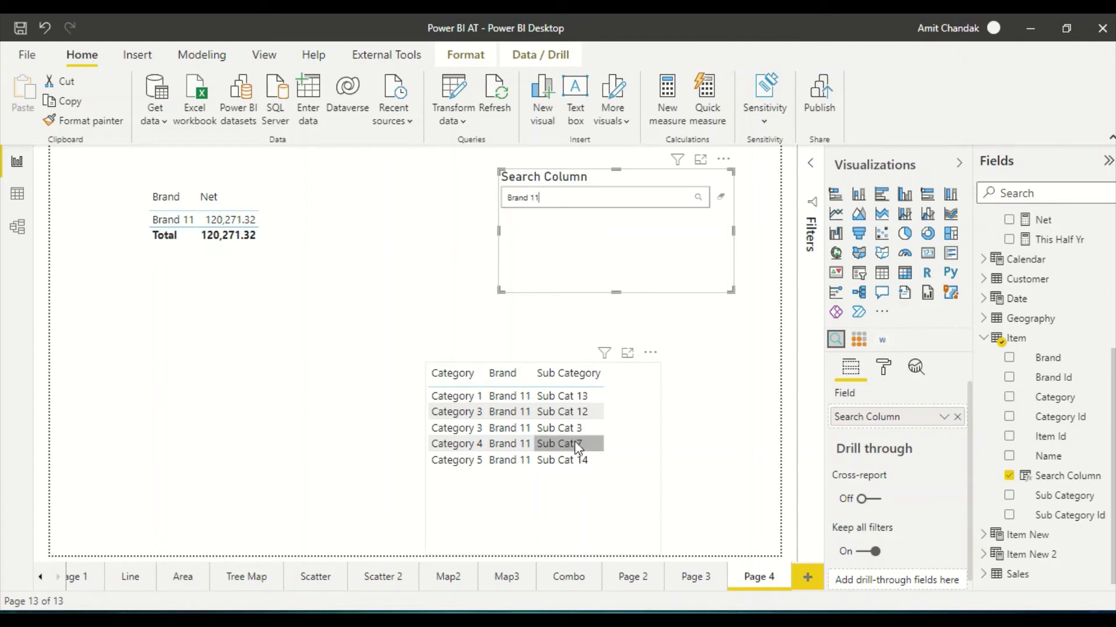
left_click_drag(570, 196, 446, 220)
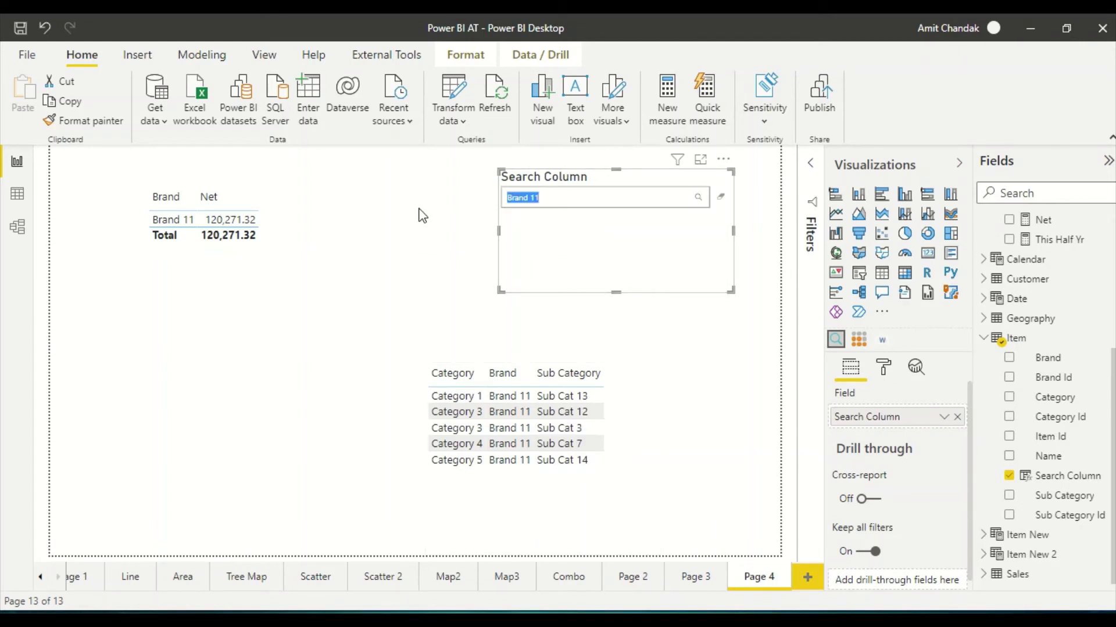
type("Sub Cat 7")
key("Return")
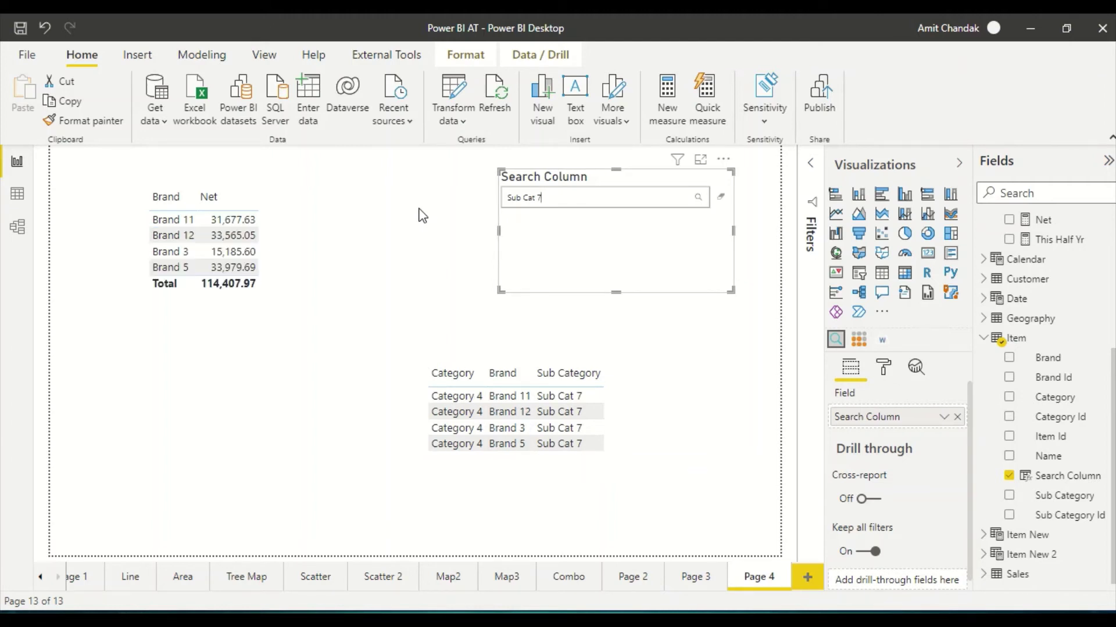
Delete the Category, Brand, Sub Category table and switch to Data view
left_click(636, 414)
key("Delete")
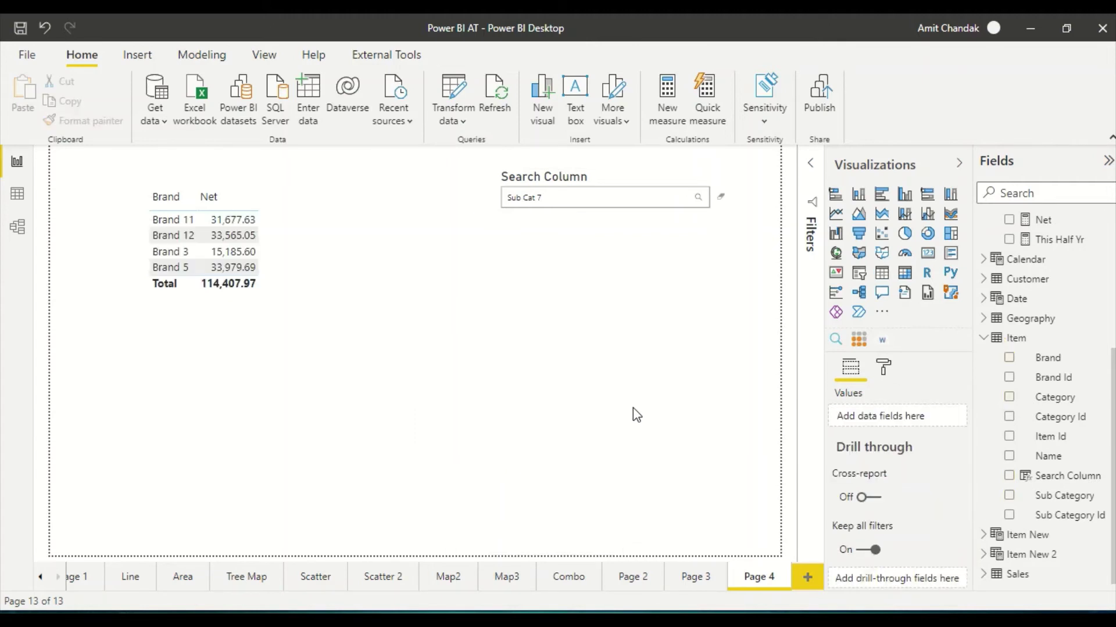
left_click(17, 194)
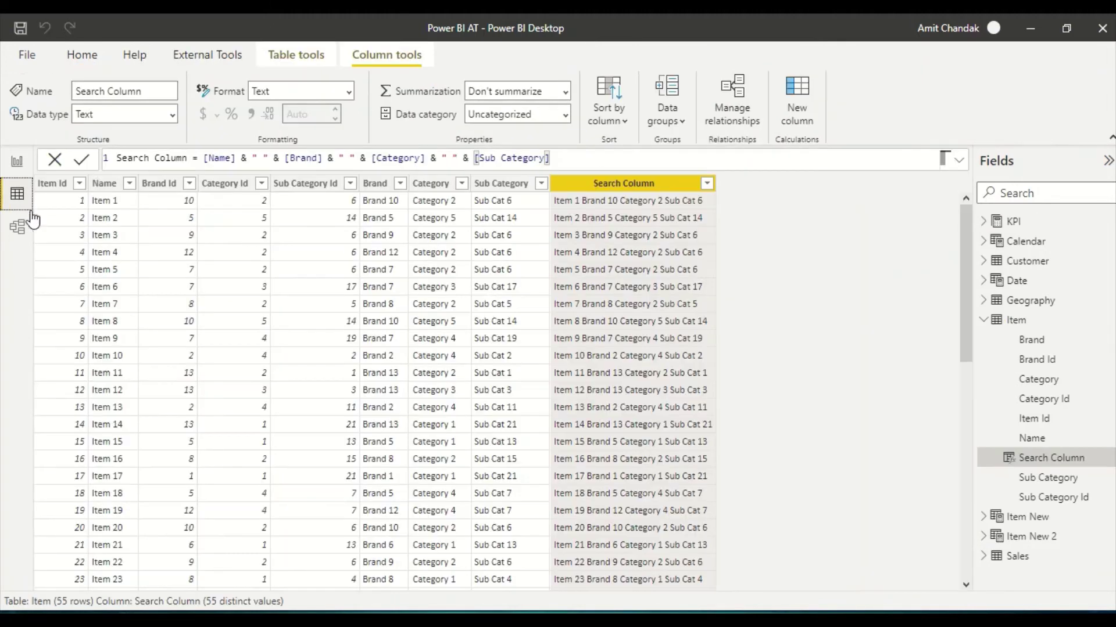
Open the Geography table's data and select its State column
left_click(984, 303)
left_click(1024, 307)
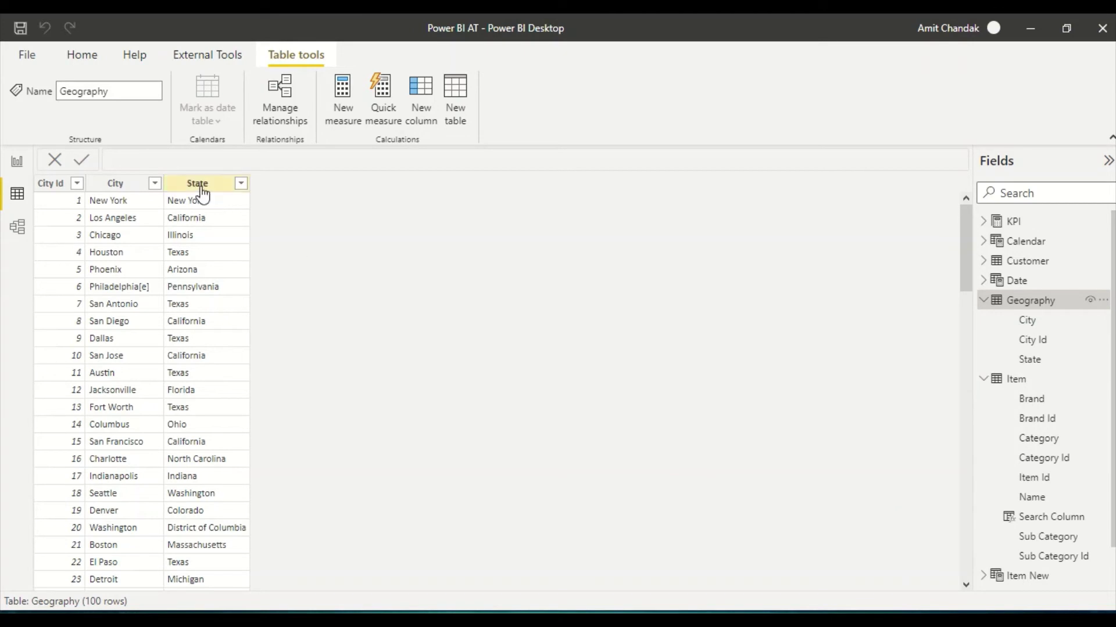
left_click(201, 184)
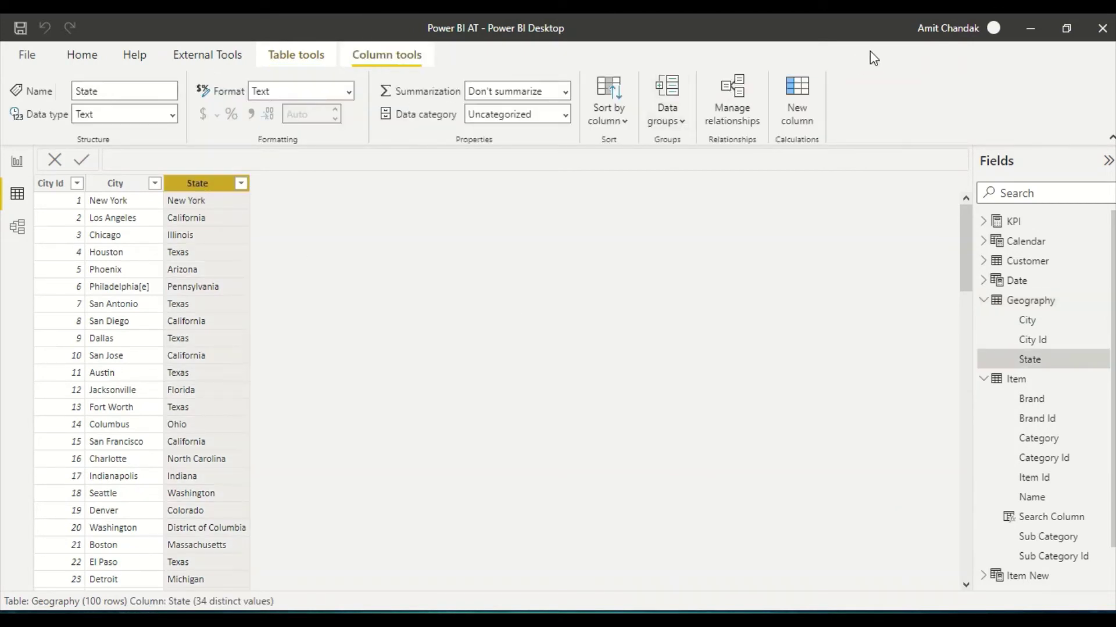
Add Geography column Search Column = [State] & " " & [City], then return to the report
left_click(797, 105)
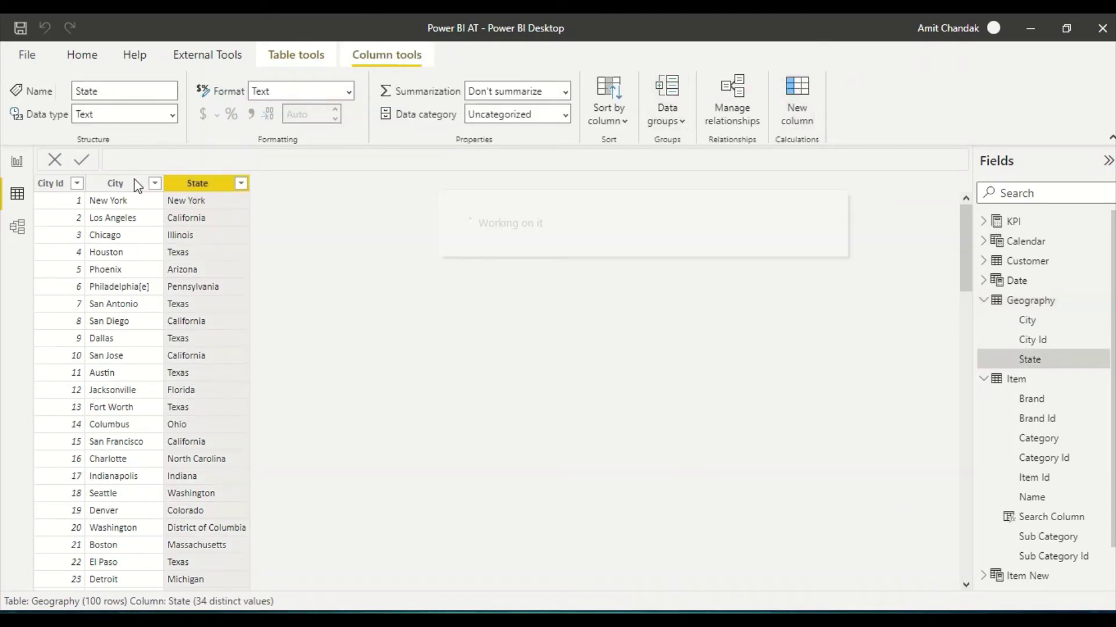
double_click(128, 159)
type("Search Column =")
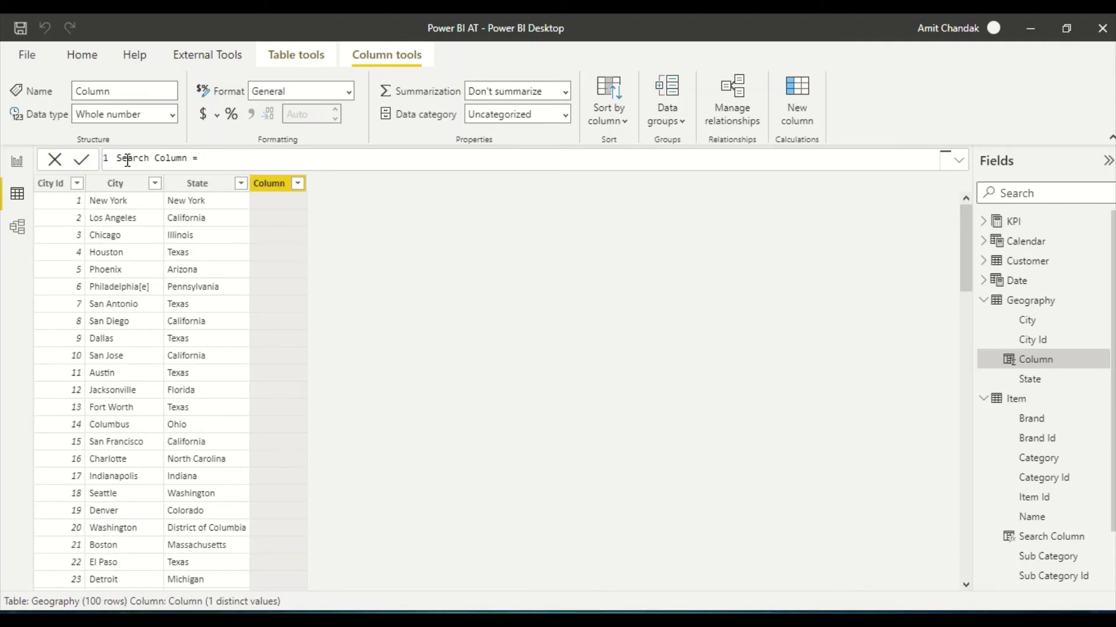
type("[State]")
type("& \" \" & [Ci")
key("Tab")
key("Return")
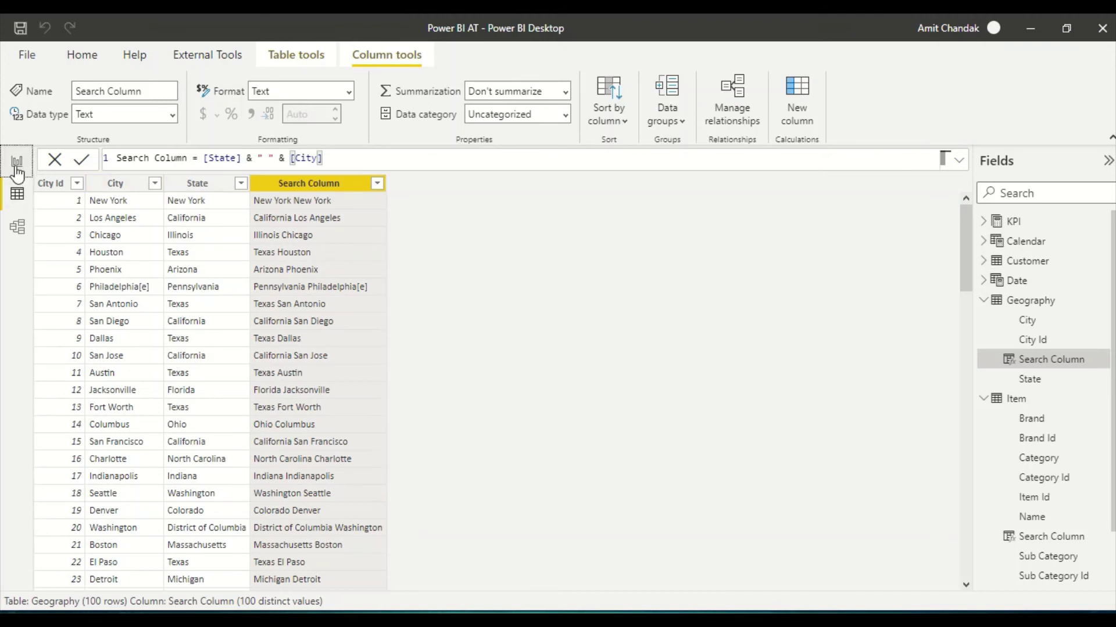
left_click(17, 161)
left_click(661, 238)
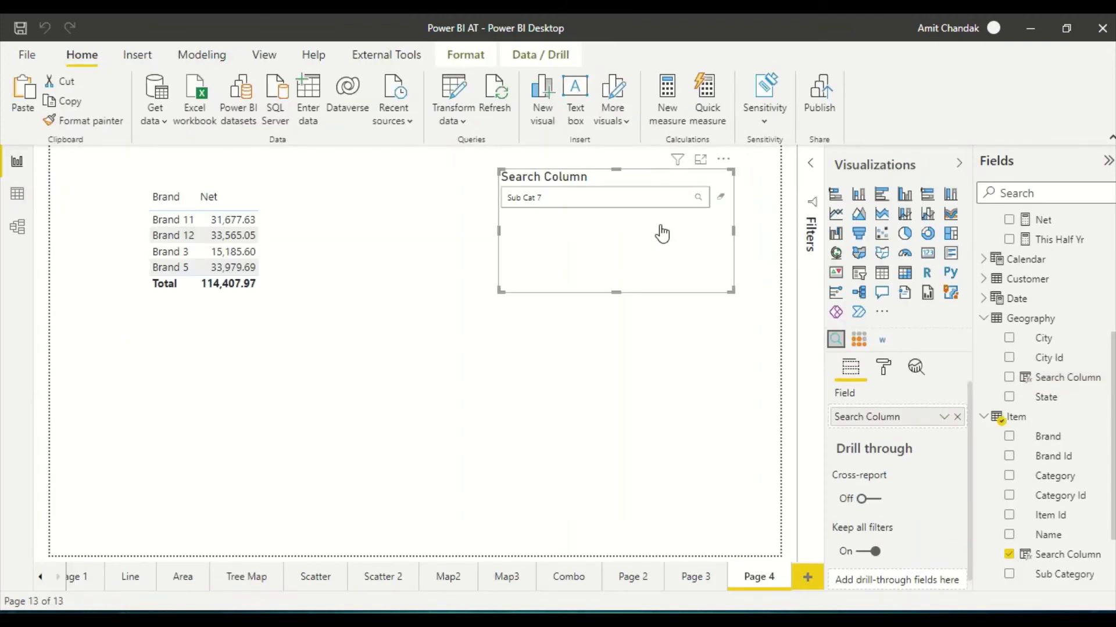
Remove the Brand/Net table from the page
left_click(308, 329)
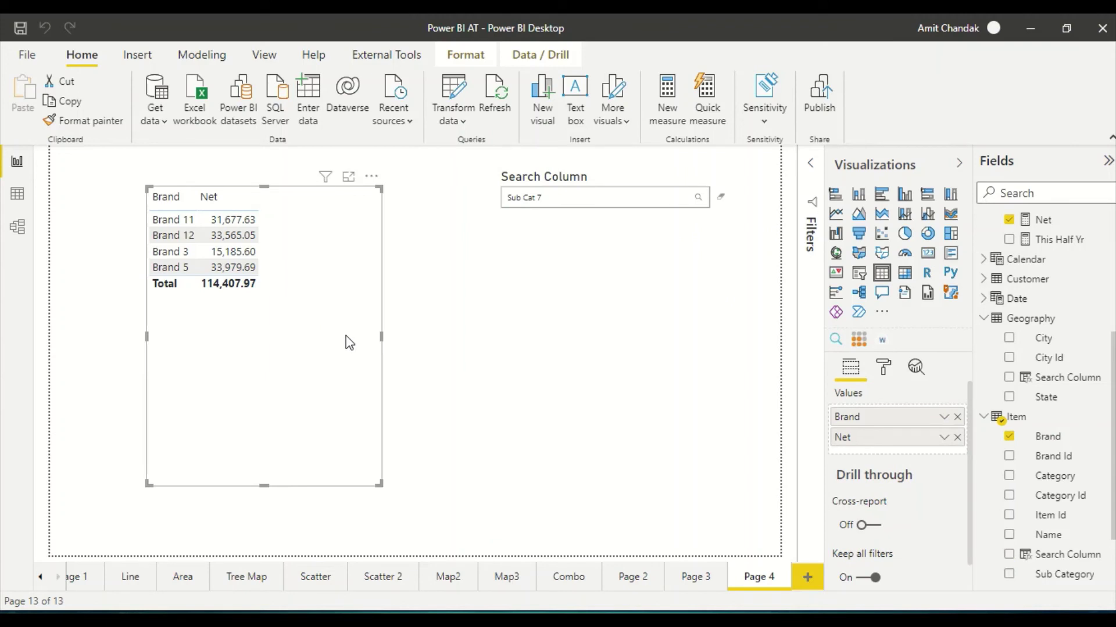
left_click_drag(329, 366, 182, 400)
right_click(185, 391)
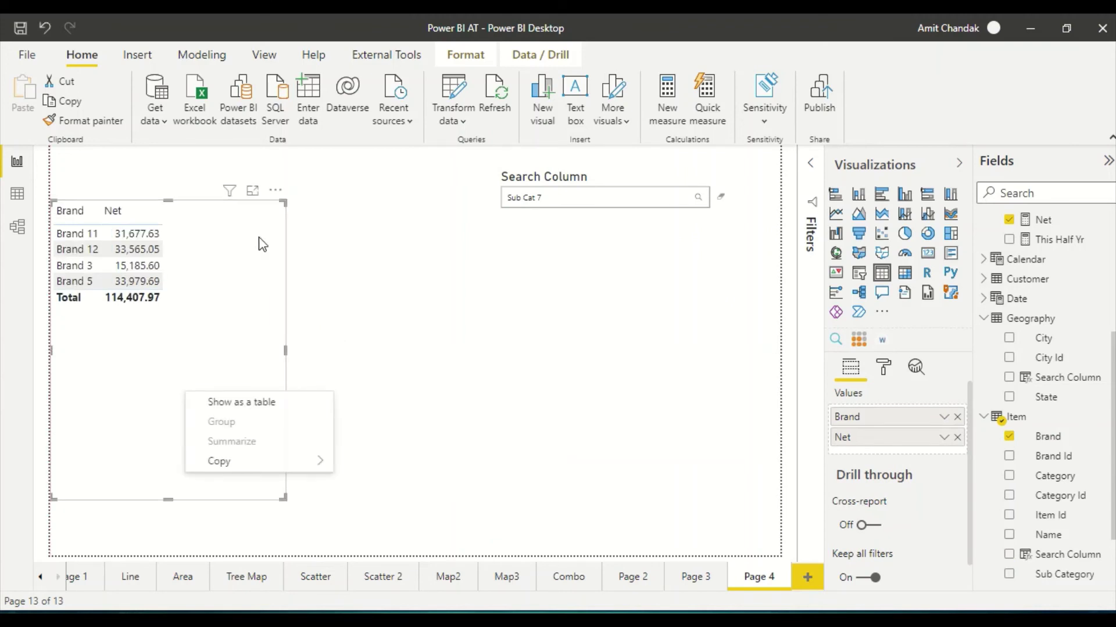
left_click(275, 190)
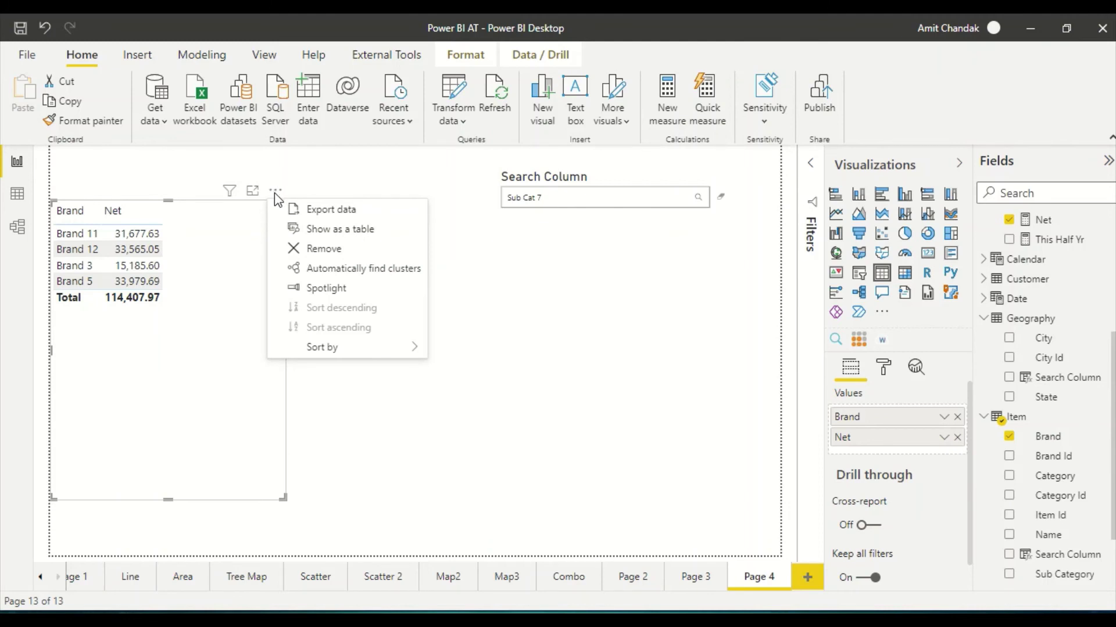
left_click(314, 249)
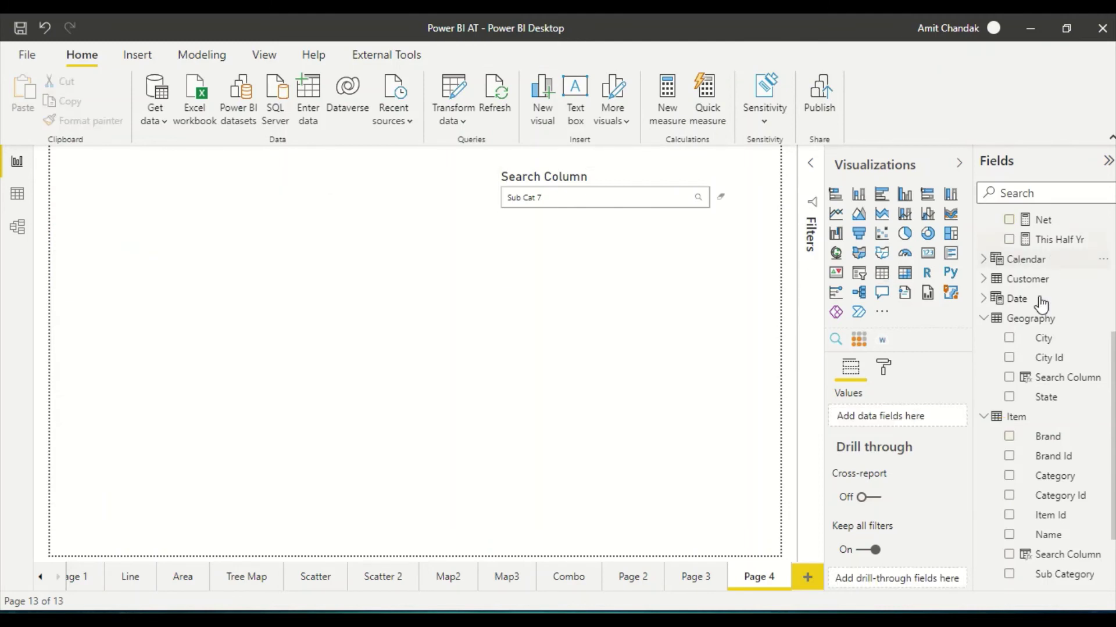
Build a tall State, City and Net table along the page's left side
left_click_drag(1052, 397, 180, 248)
left_click_drag(285, 290, 340, 539)
left_click(881, 272)
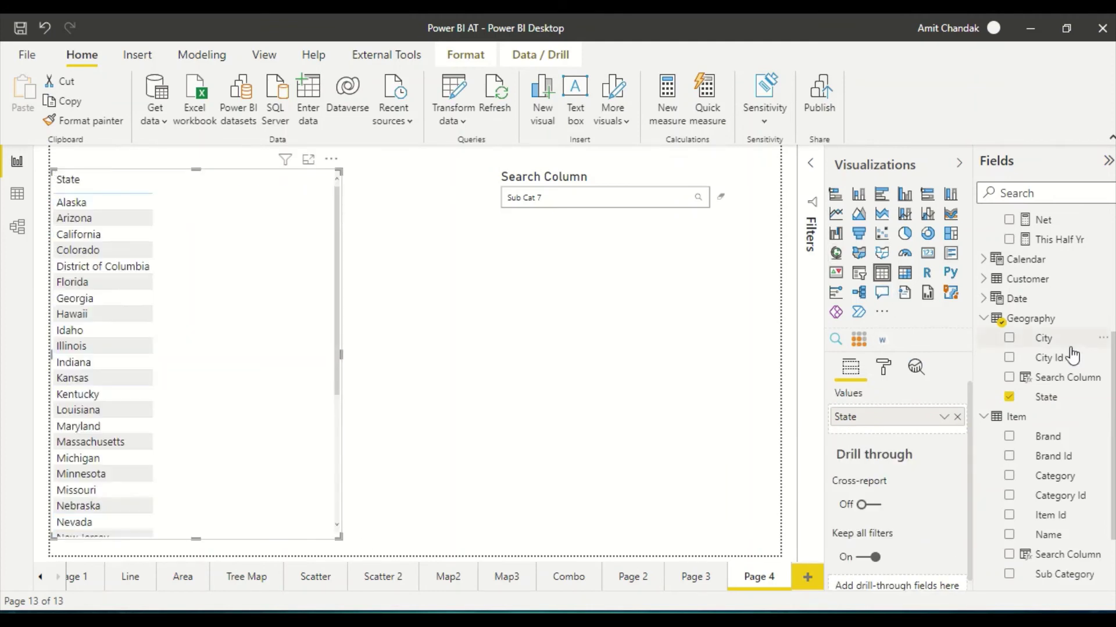
left_click_drag(1044, 339, 188, 263)
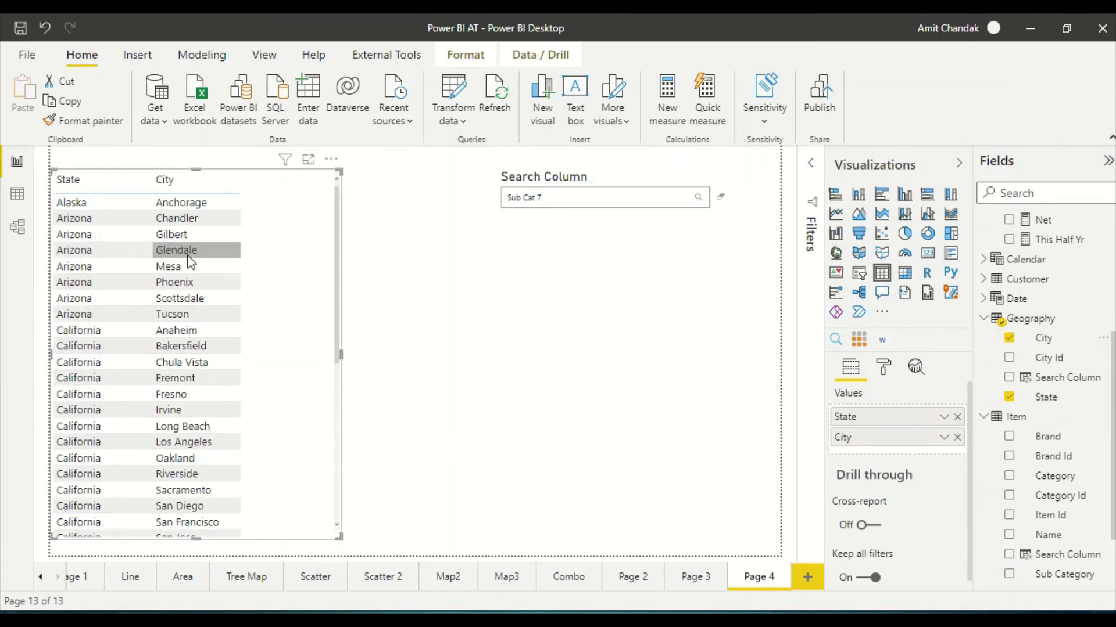
scroll(1044, 444, "up", 4)
left_click_drag(1044, 443, 269, 349)
left_click(683, 250)
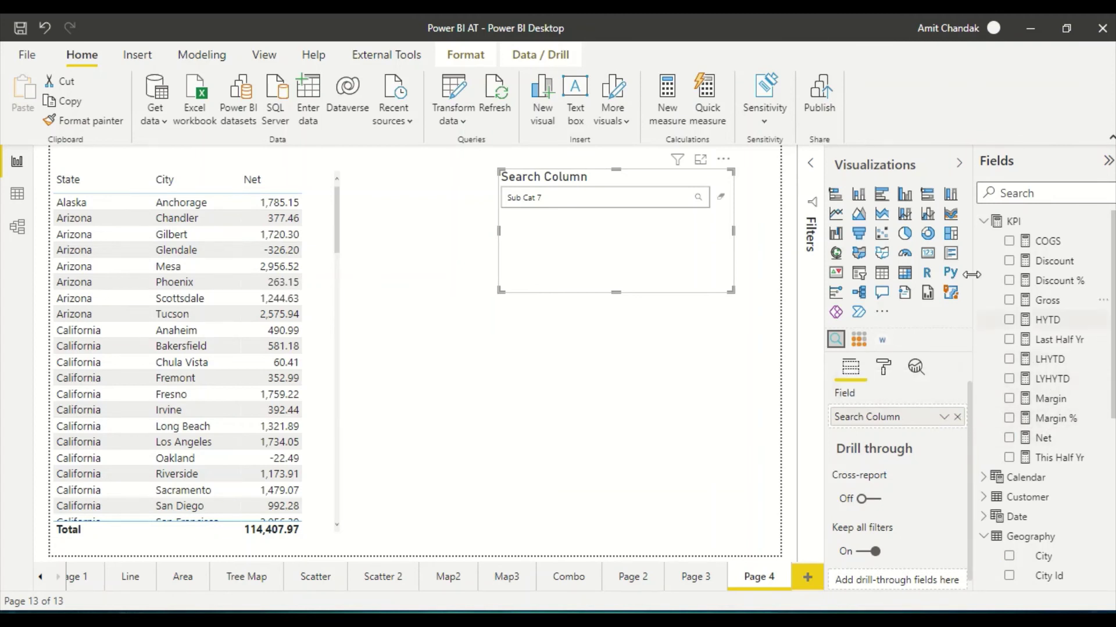
Bind the search box to Geography's Search Column, then search 'Cal' and 'New York' to leave Buffalo and New York
left_click(983, 221)
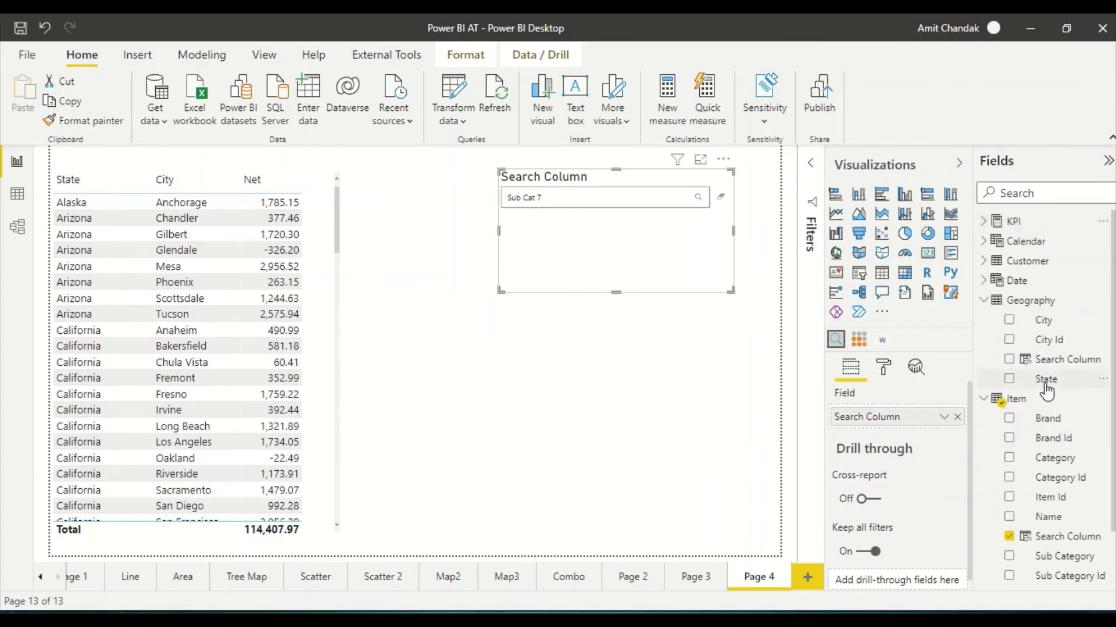
left_click_drag(1052, 360, 895, 427)
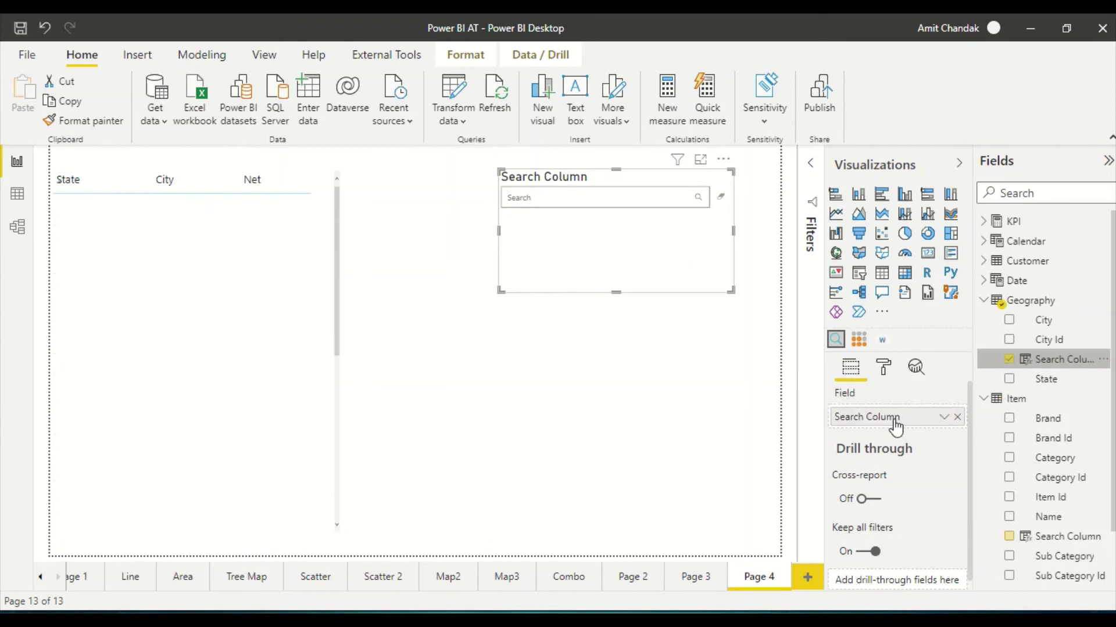
left_click(556, 195)
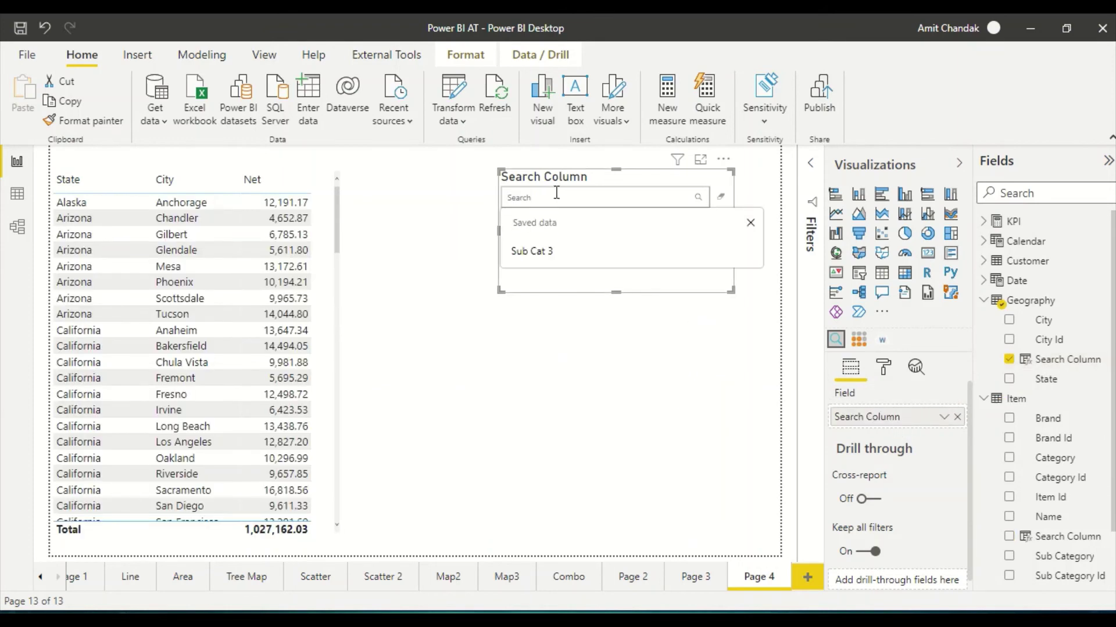
type("Cal")
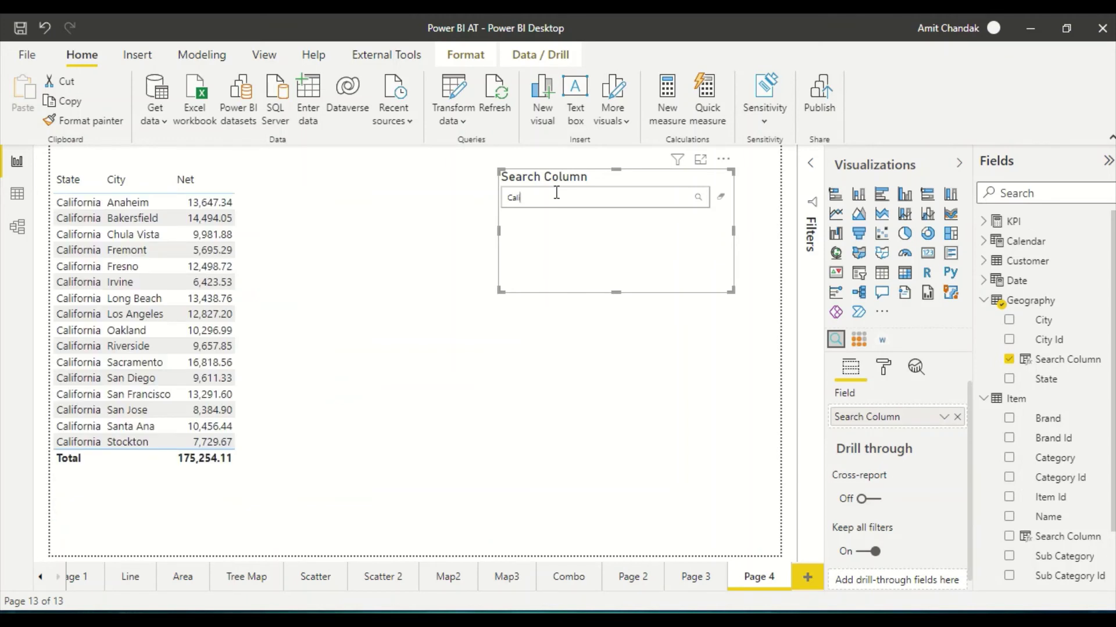
left_click_drag(556, 192, 468, 207)
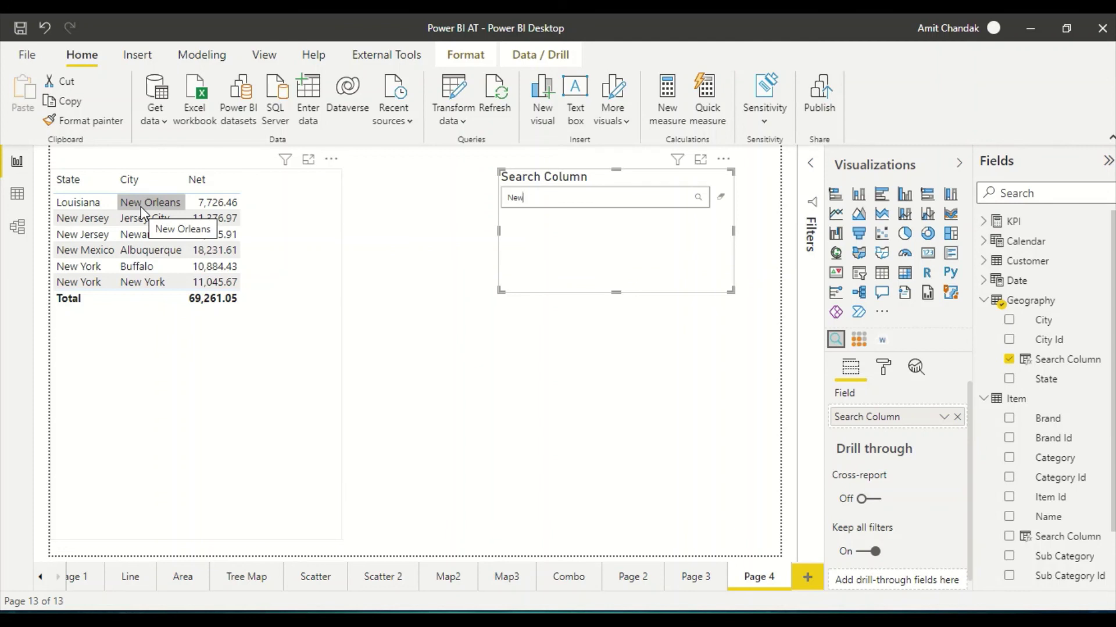
type("York")
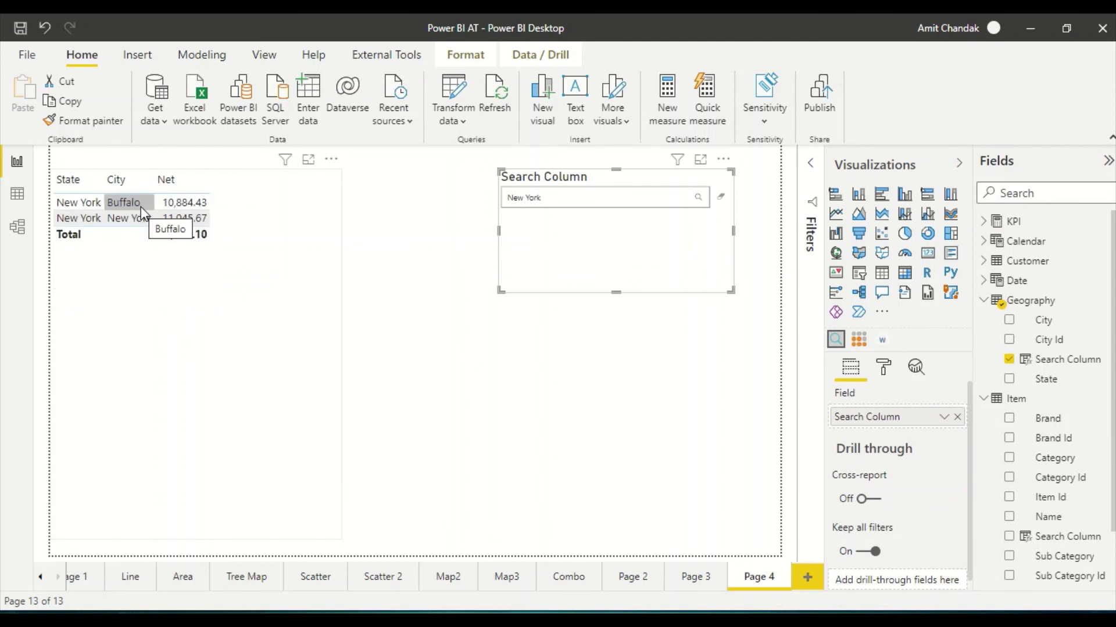